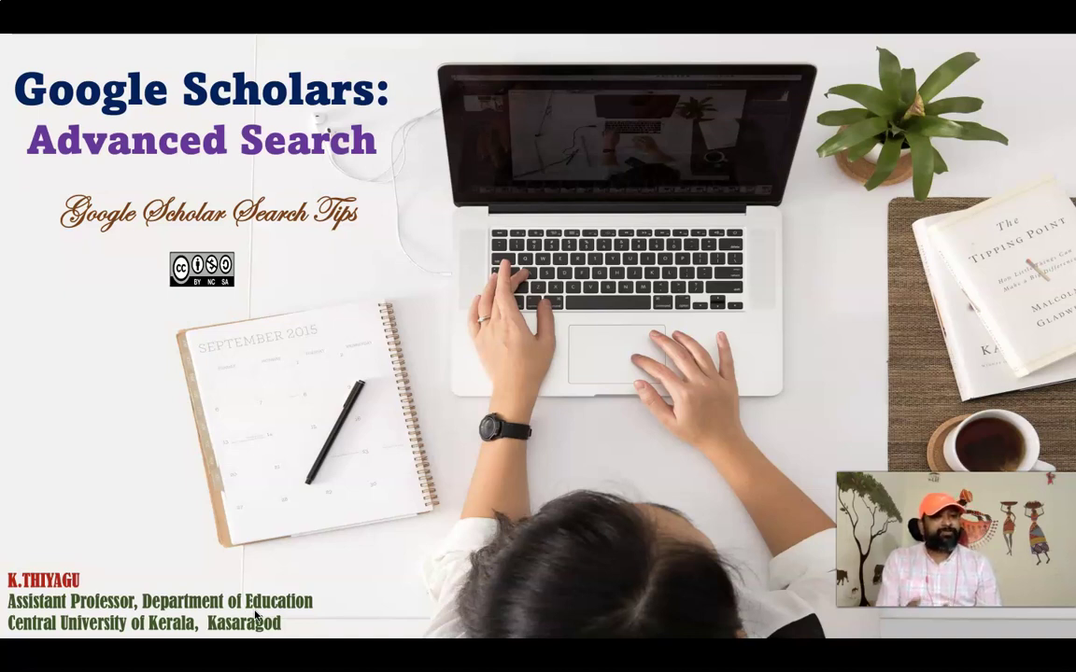
# - Advance the slideshow to the 'Google Scholar Search Tips' slide
pyautogui.press('Right')
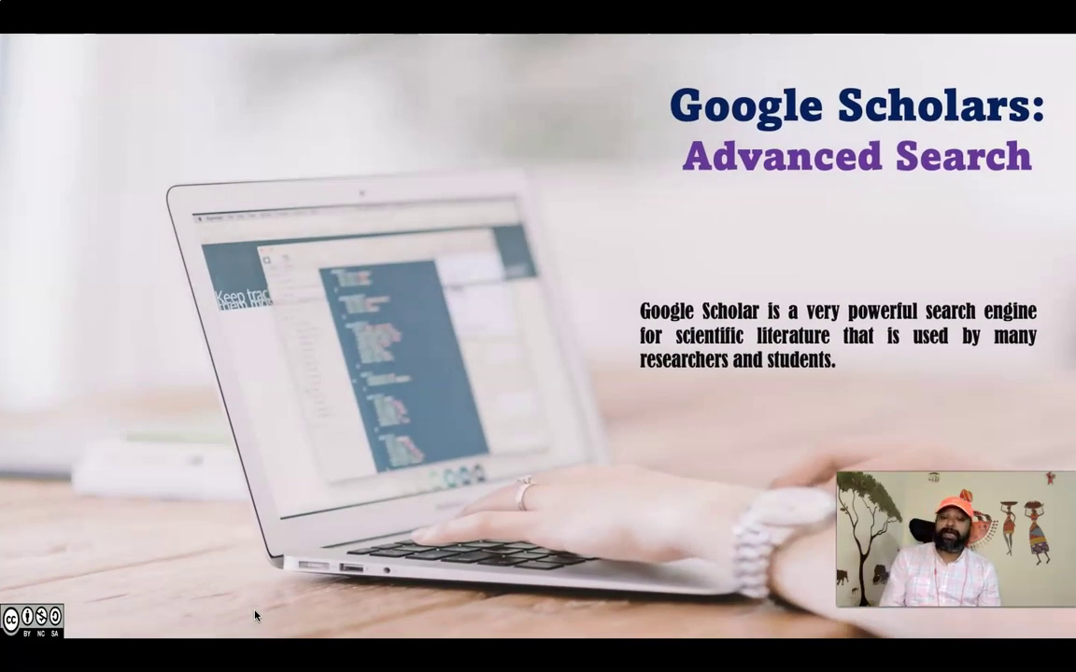
pyautogui.press('Right')
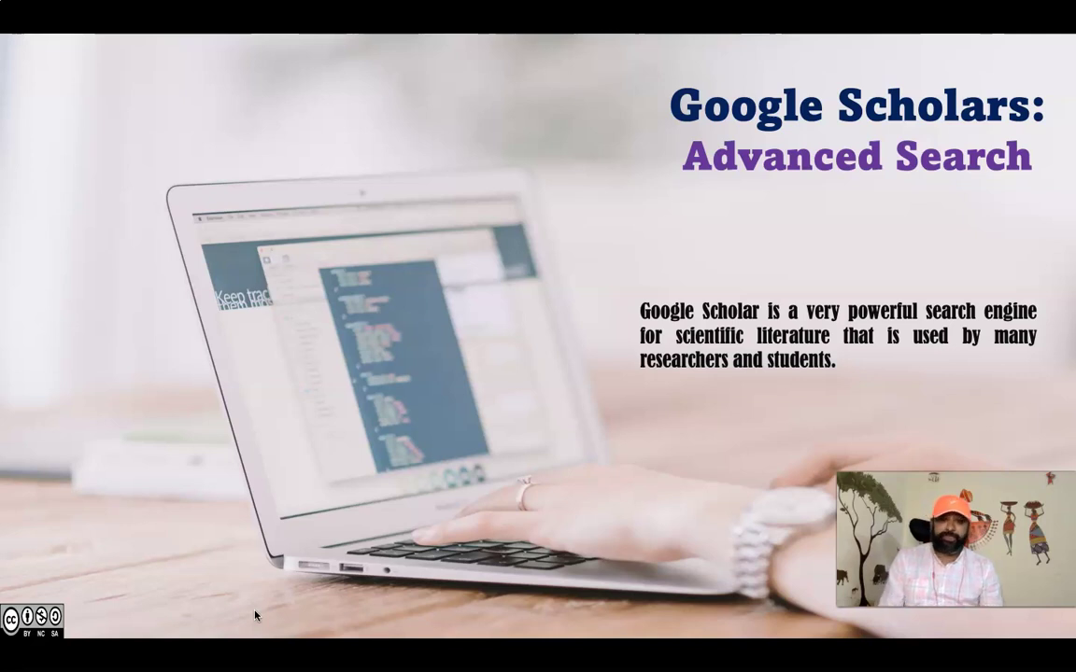
pyautogui.press('Right')
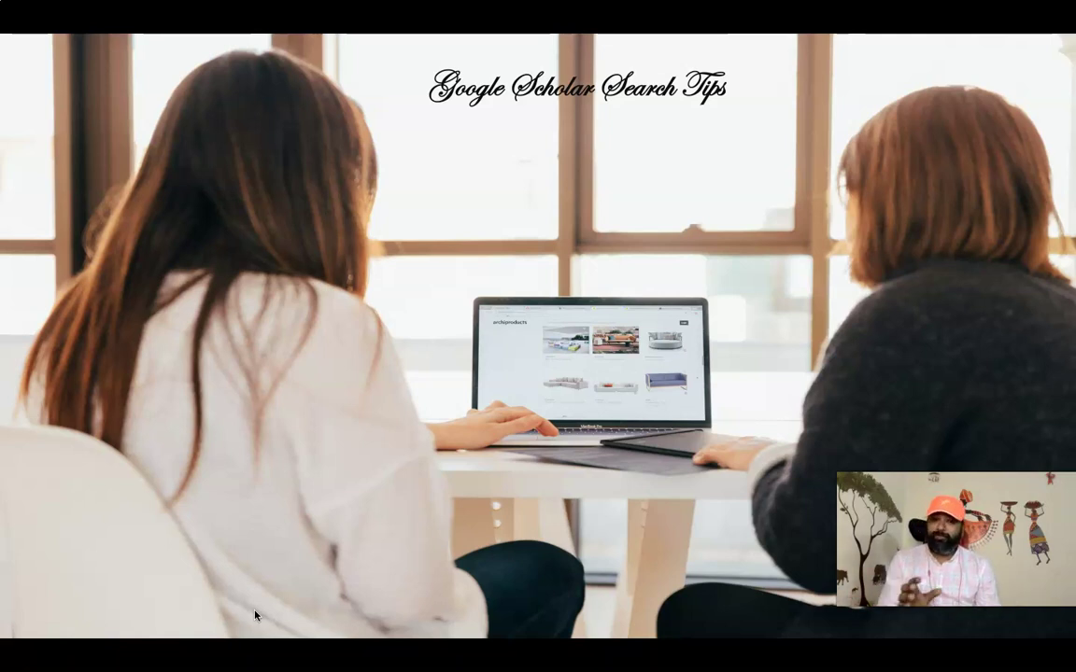
# - Switch to Google Scholar in Chrome and enter 'inclusive education' in the search box
pyautogui.click(255, 616)
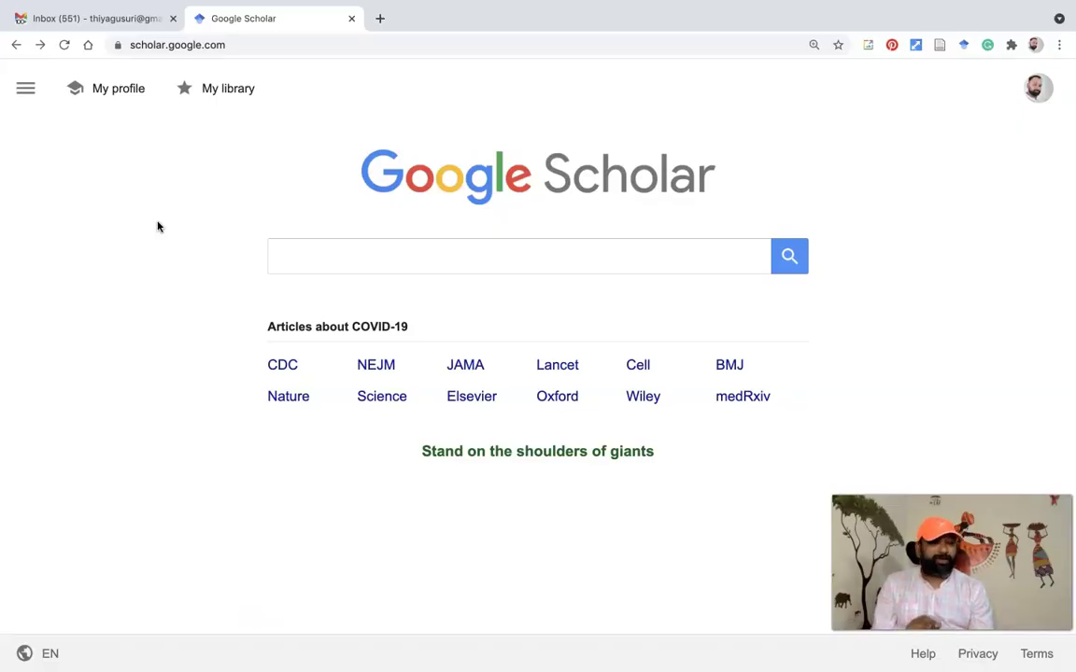
pyautogui.moveTo(199, 17); pyautogui.dragTo(229, 44)
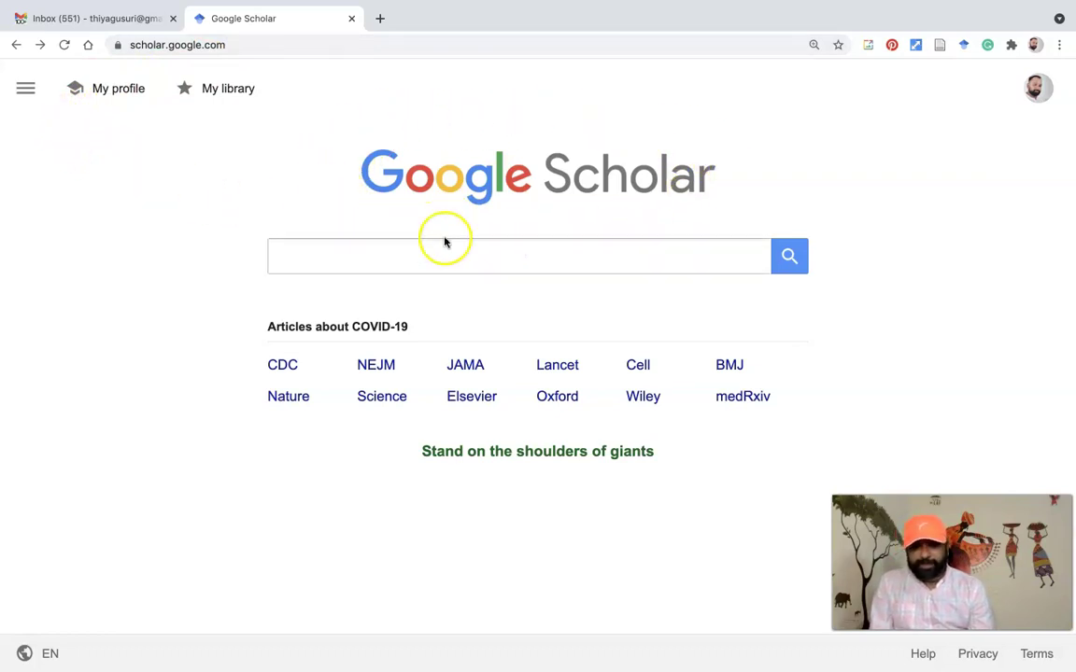
pyautogui.click(361, 255)
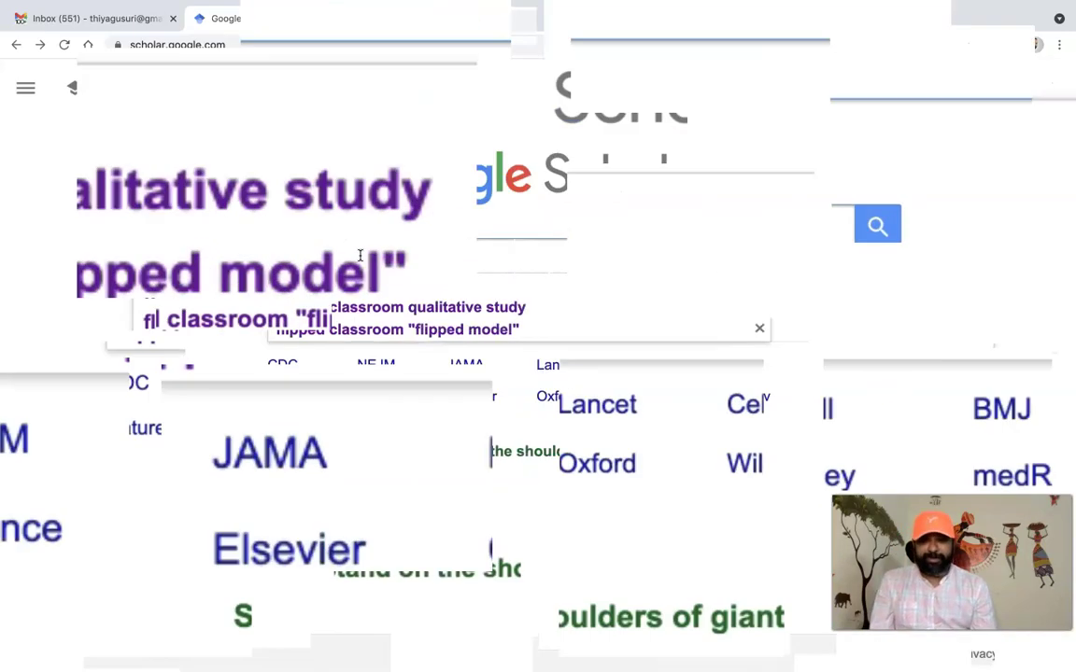
pyautogui.write('inc')
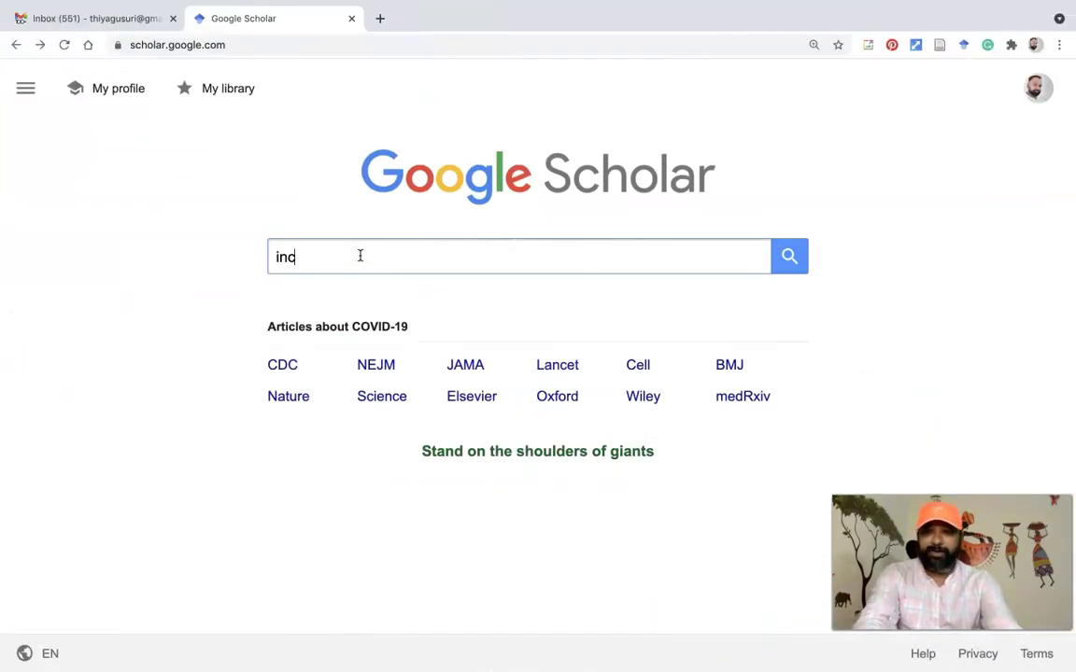
pyautogui.write('lusiv')
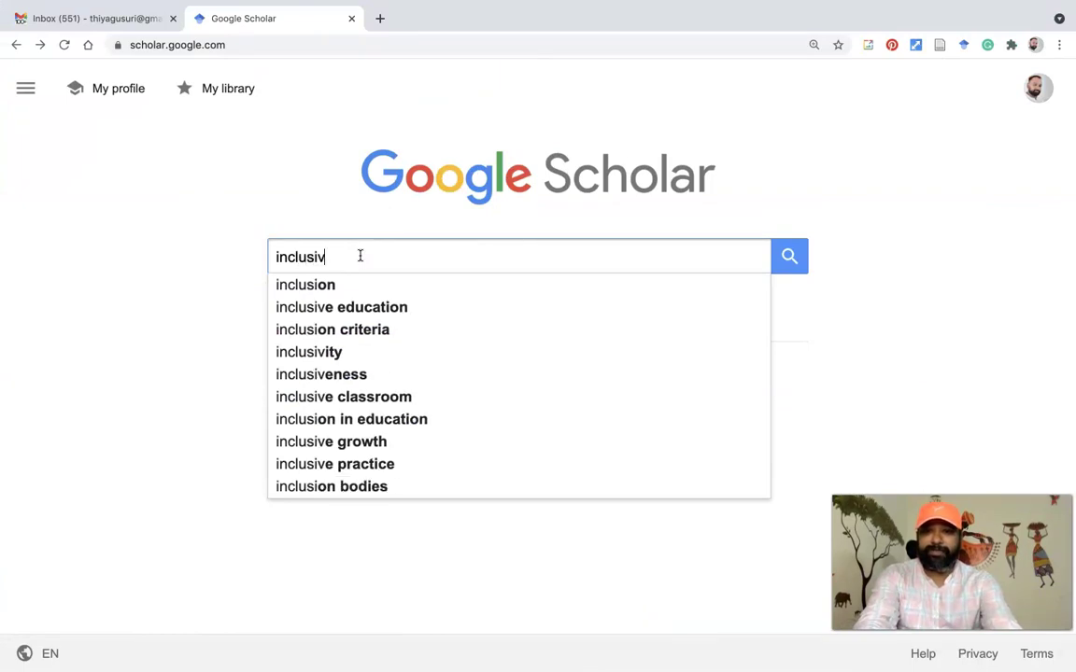
pyautogui.write('e ')
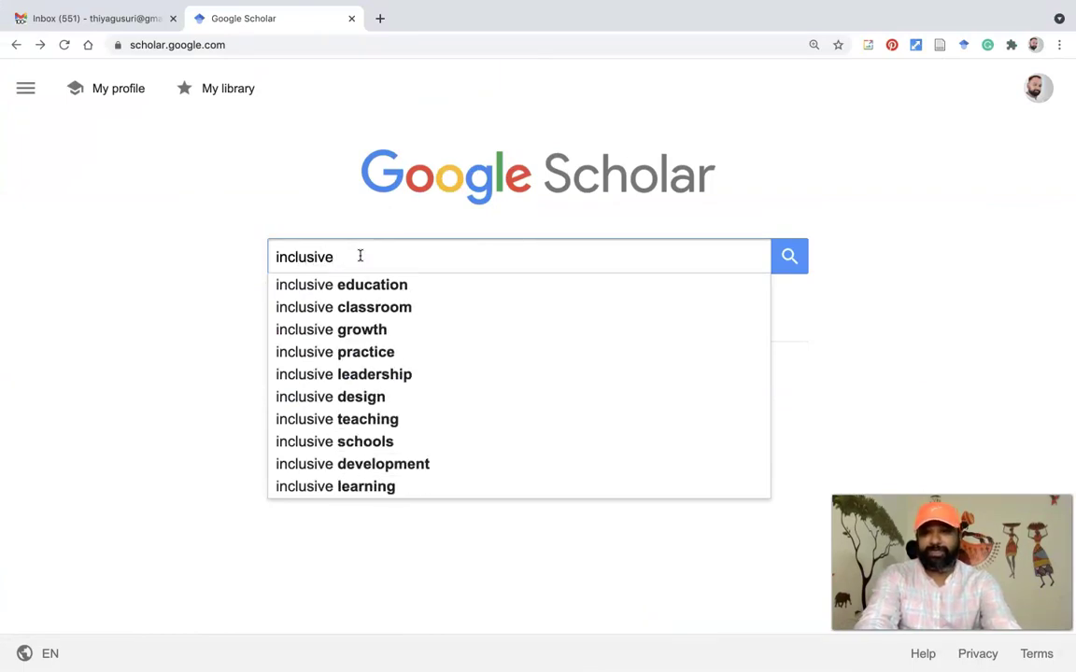
pyautogui.write('education')
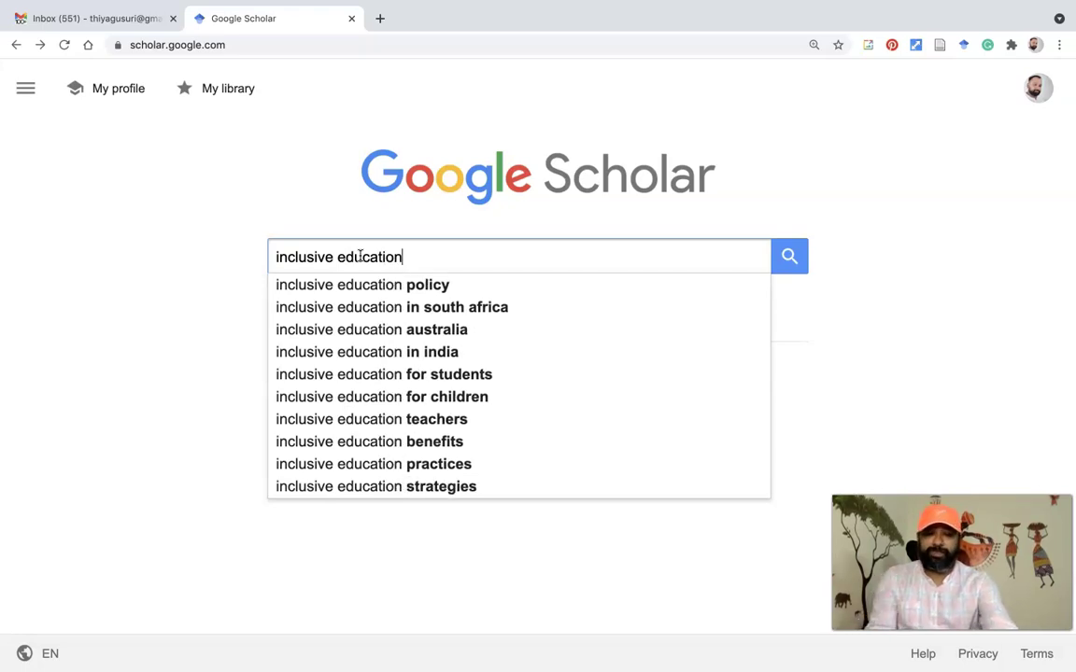
# - Run the 'inclusive education' search, look over the results, then go back to the Scholar home page
pyautogui.press('Return')
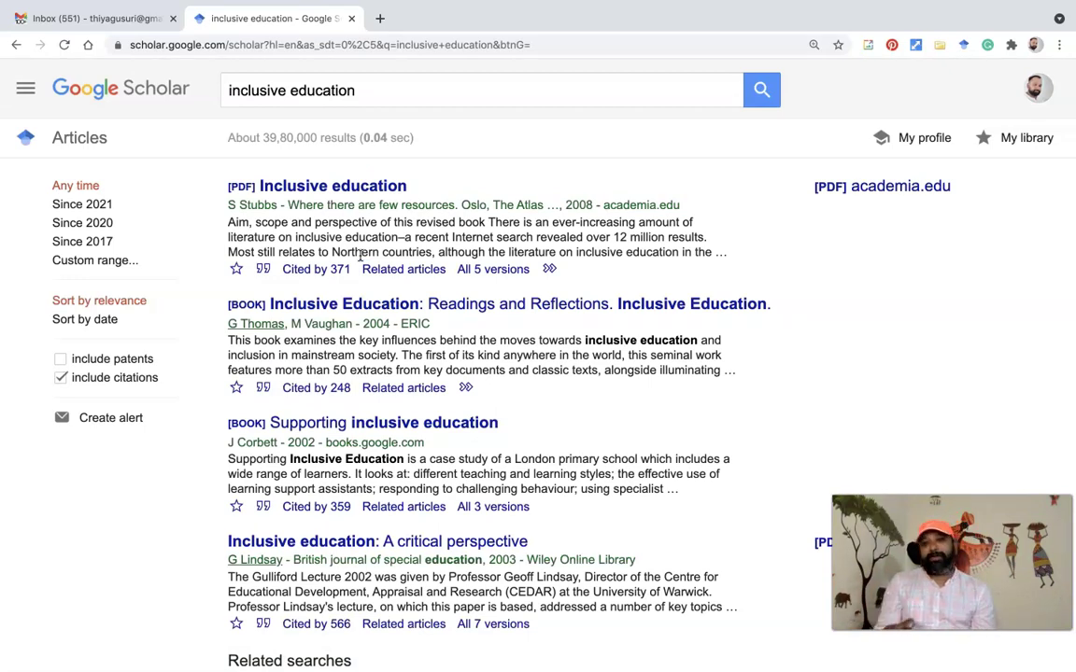
pyautogui.click(355, 250)
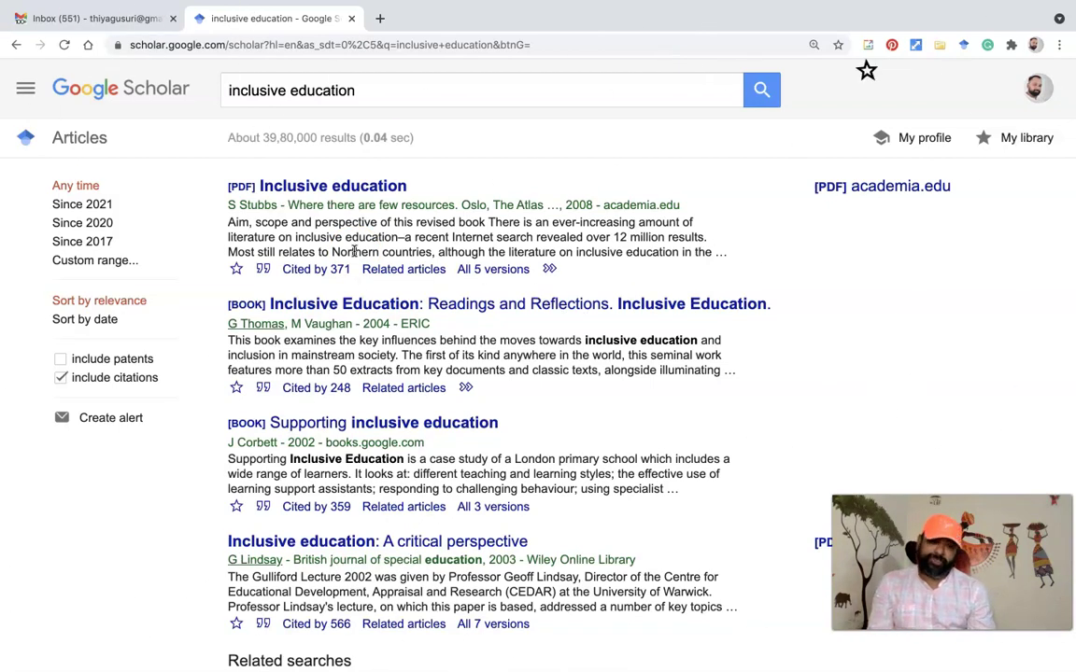
pyautogui.click(15, 64)
pyautogui.click(15, 45)
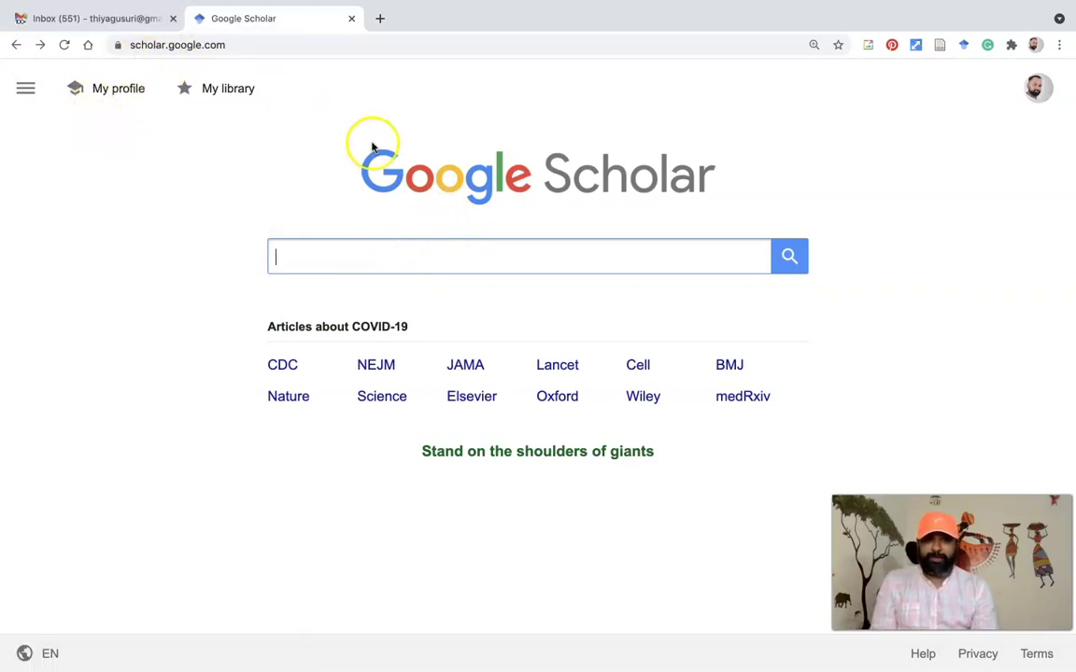
# - Open the Advanced search form from the Scholar side menu
pyautogui.click(26, 94)
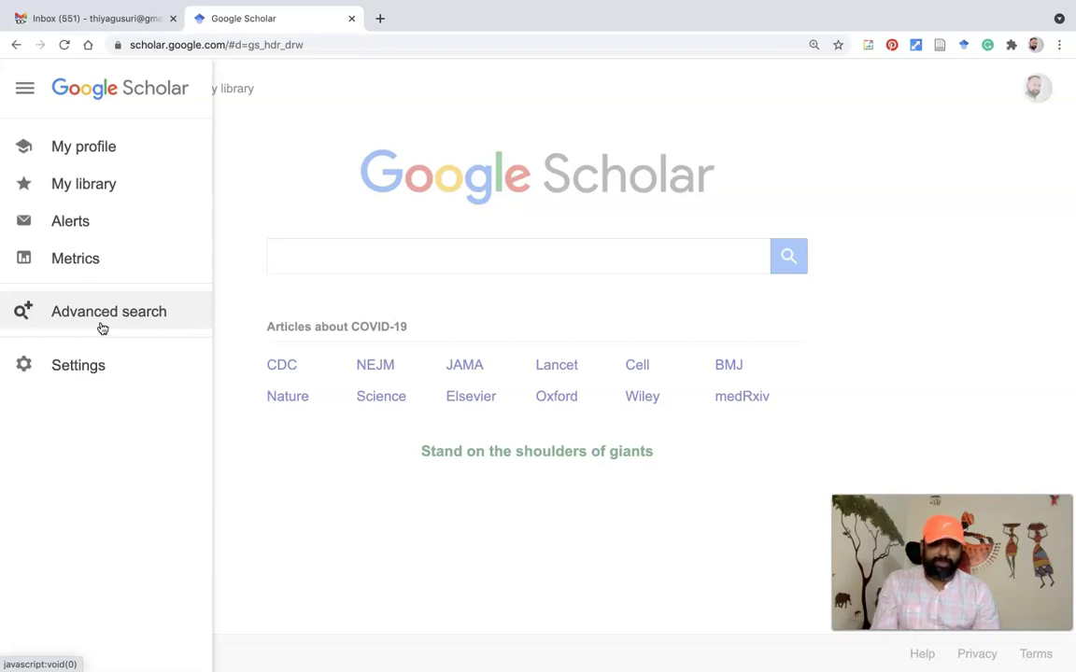
pyautogui.click(104, 321)
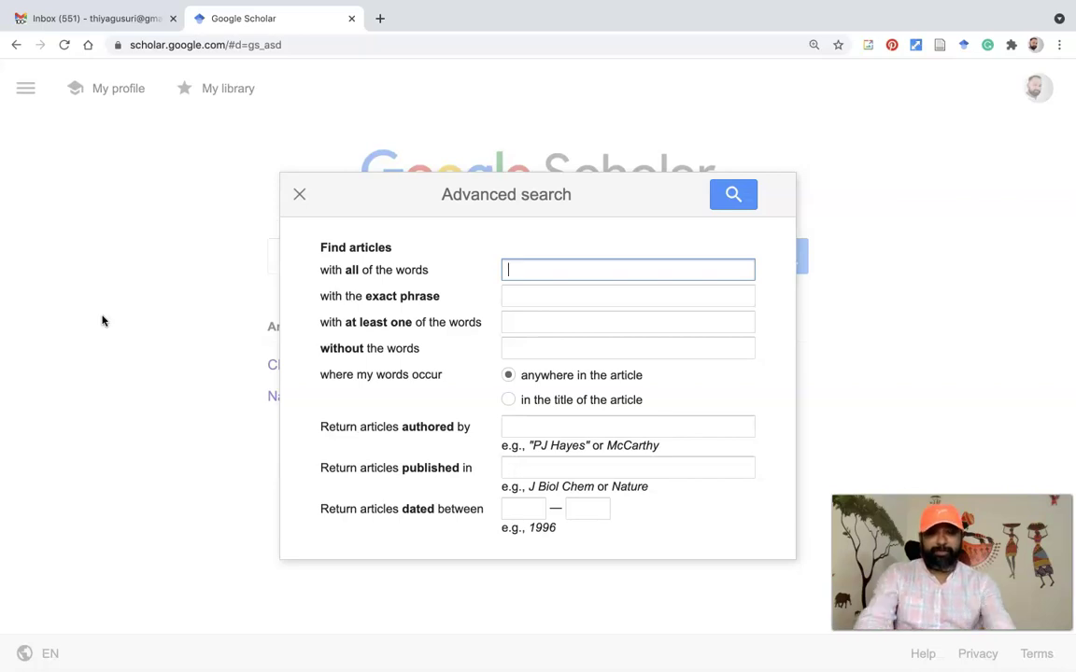
# - Enter 'Flipped Classroom' in the 'with all of the words' field
pyautogui.write('Flip')
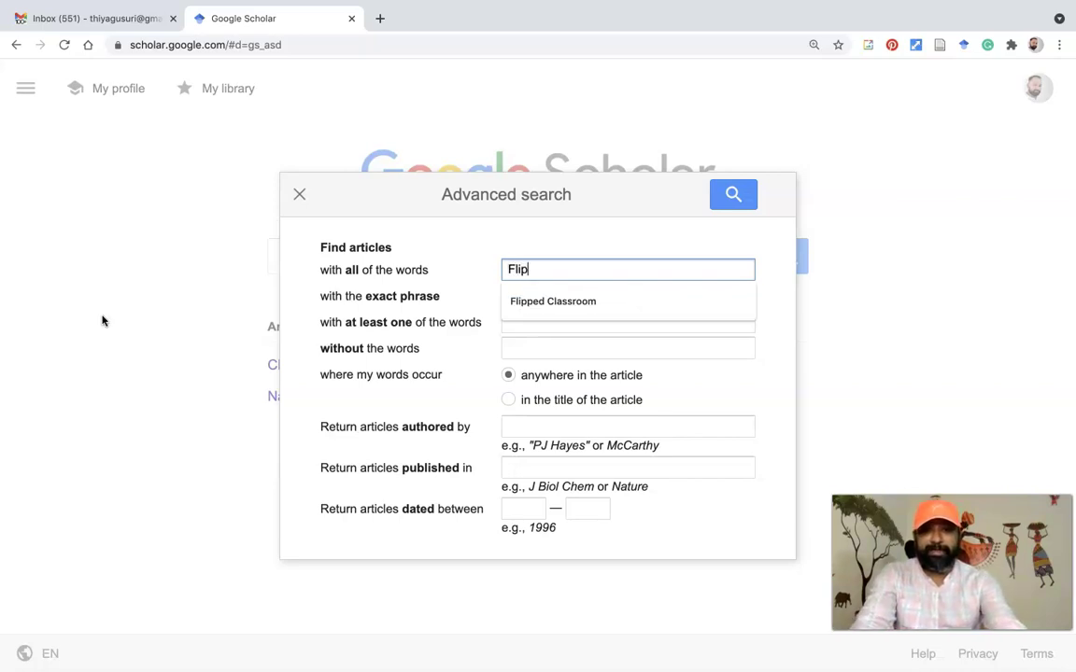
pyautogui.write('ped Clas')
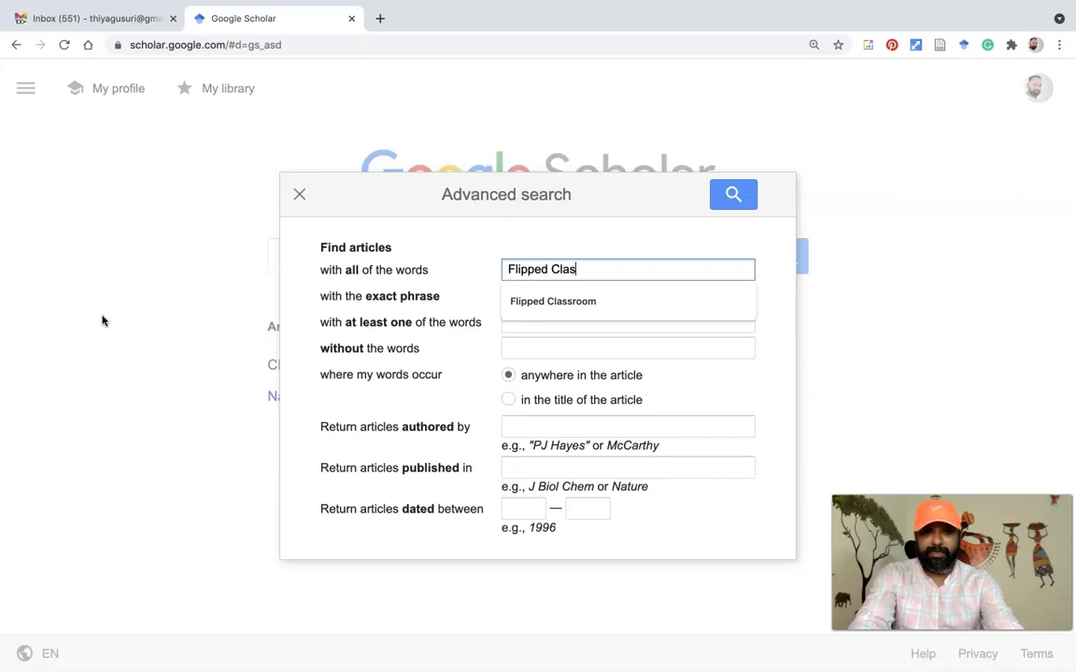
pyautogui.write('srom')
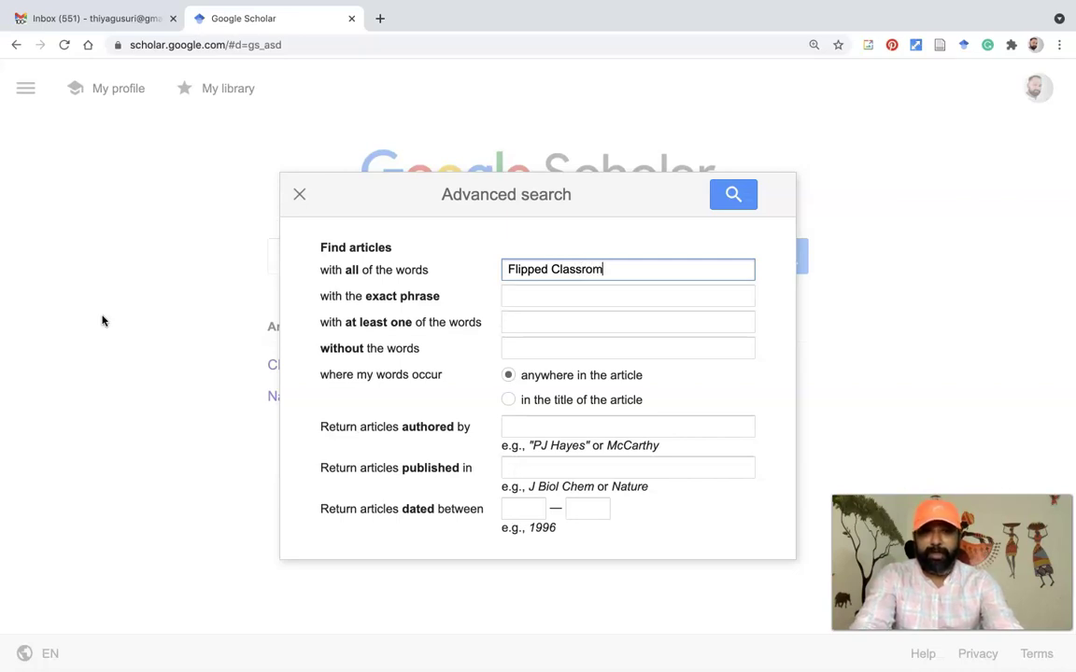
pyautogui.press('BackSpace')
pyautogui.write('om')
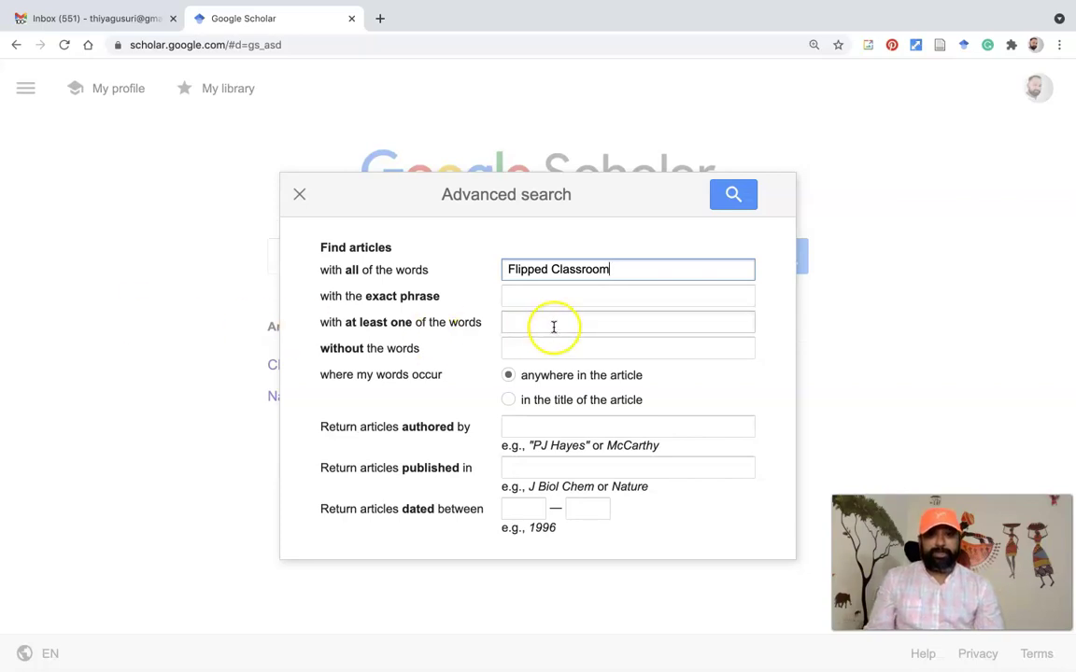
# - Enter 'Flipped Classroom' as the exact phrase
pyautogui.click(542, 298)
pyautogui.write('Flip')
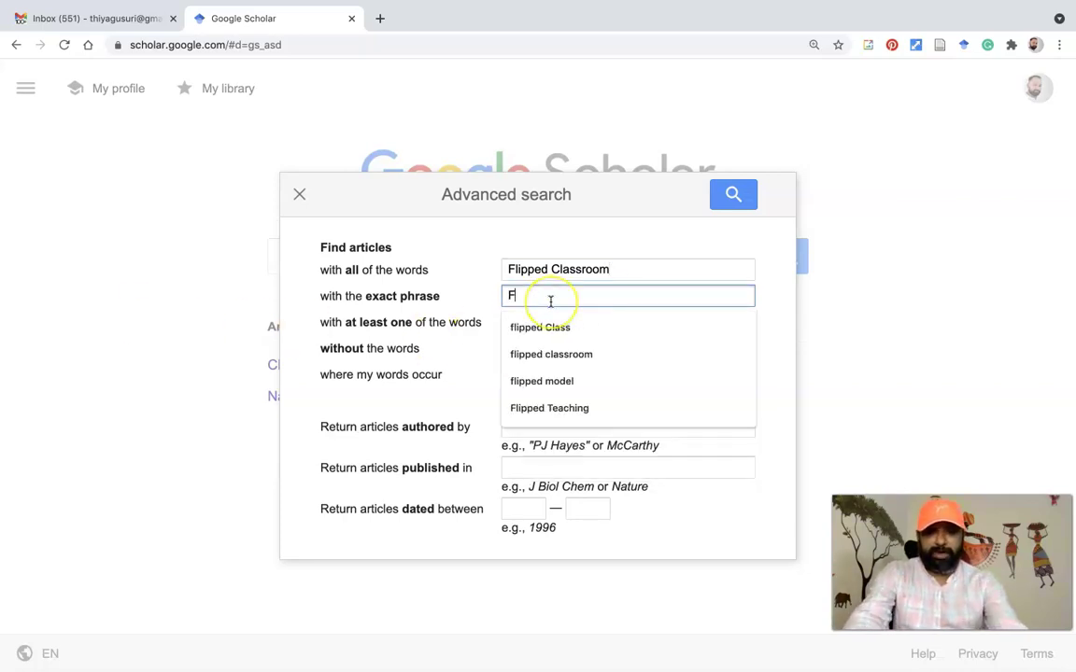
pyautogui.write('ped Class')
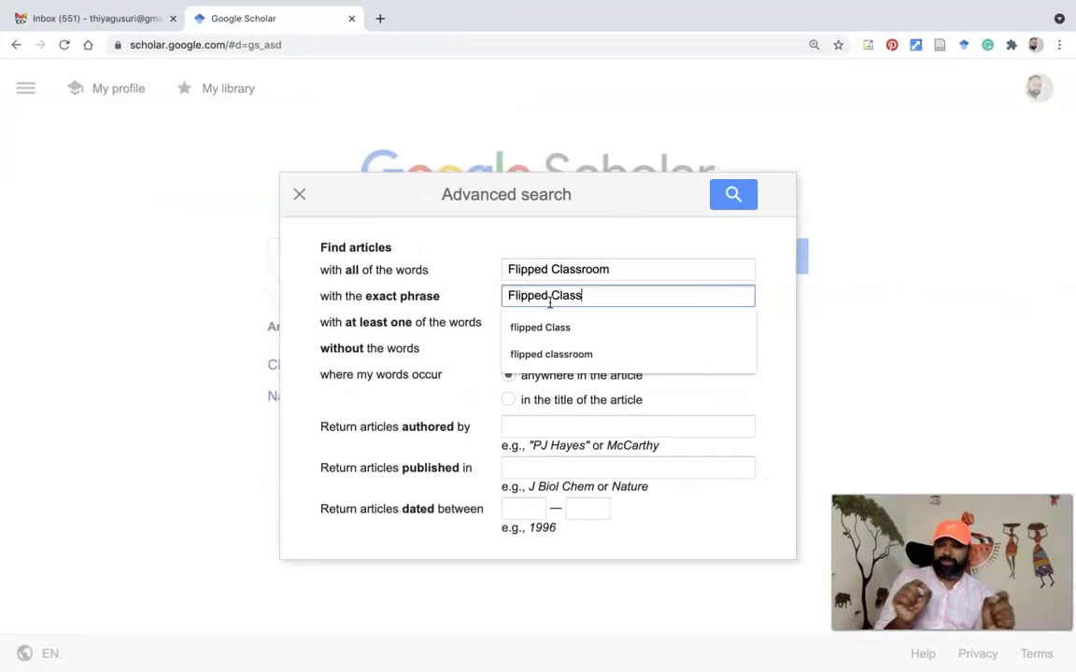
pyautogui.write('eoom')
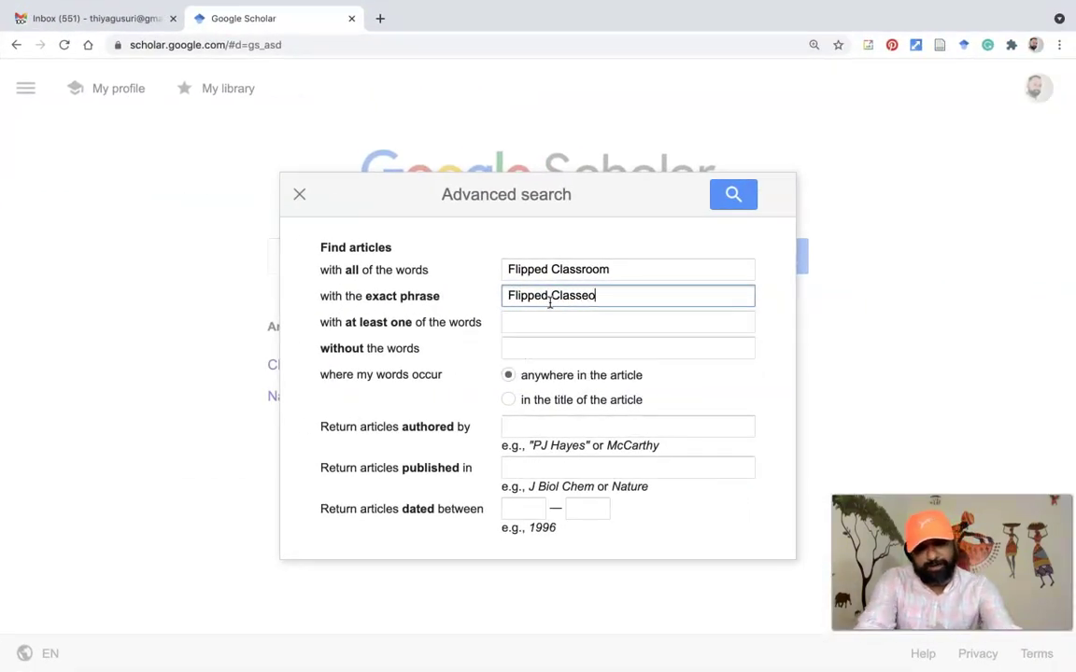
pyautogui.press('BackSpace')
pyautogui.press('BackSpace')
pyautogui.press('BackSpace')
pyautogui.write('room')
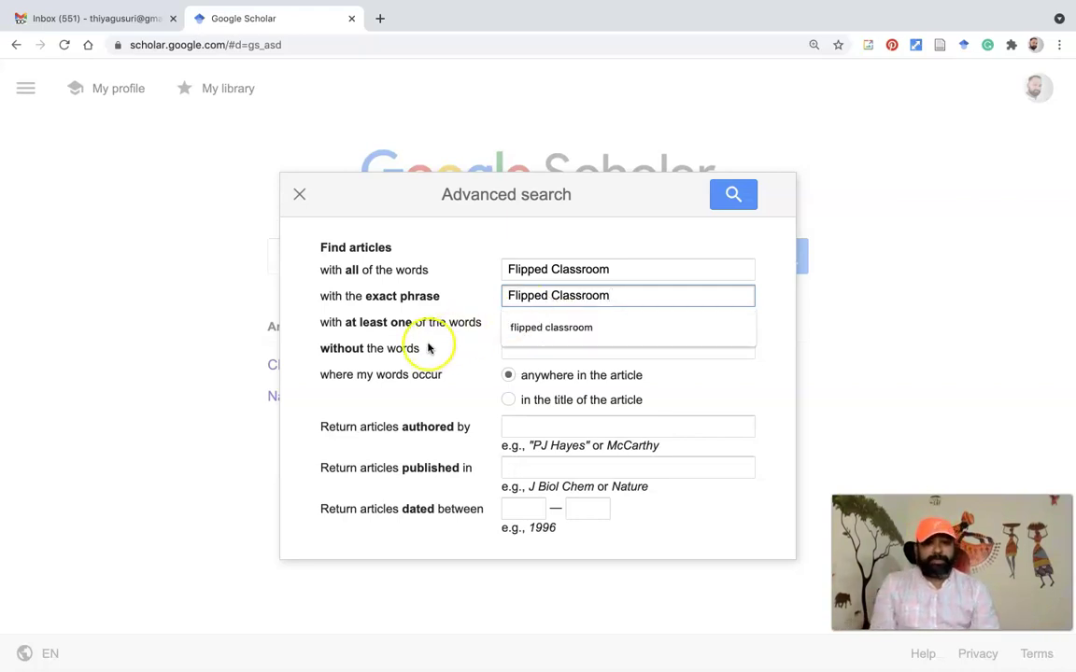
pyautogui.click(334, 332)
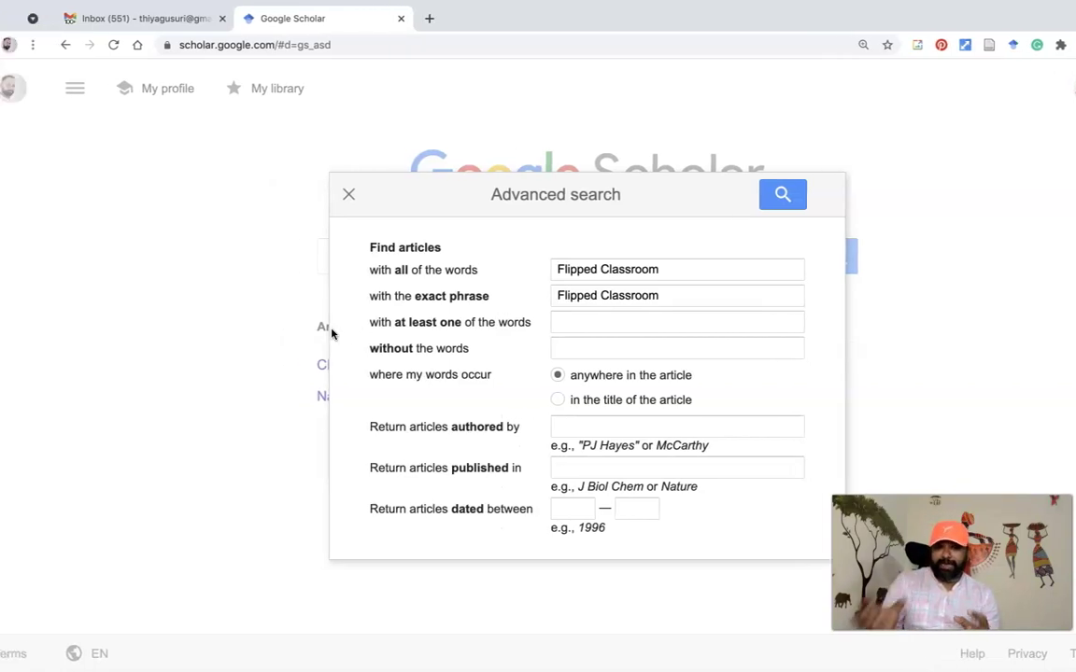
pyautogui.click(576, 323)
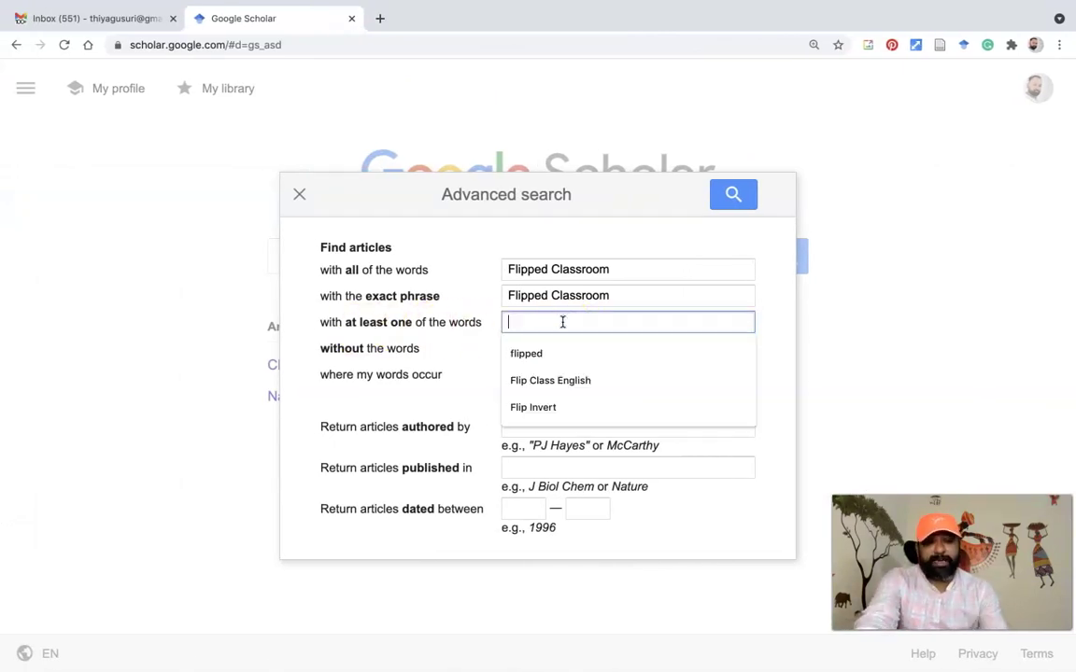
# - Enter 'flip inverted invert' as at-least-one words and 'language' as words to exclude
pyautogui.write('flip')
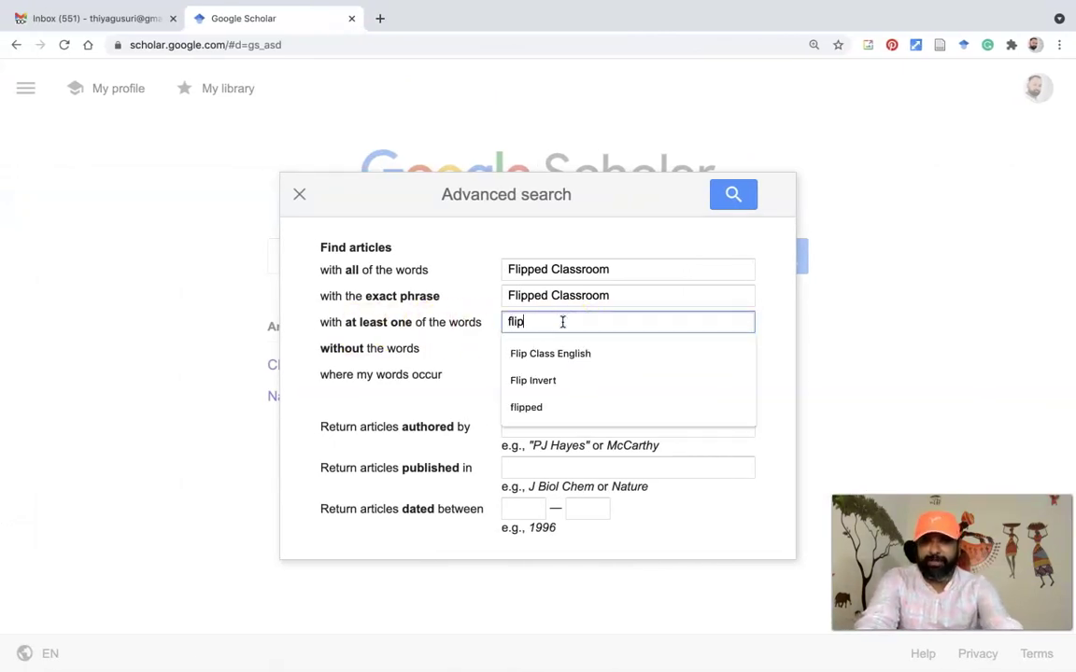
pyautogui.write('verted')
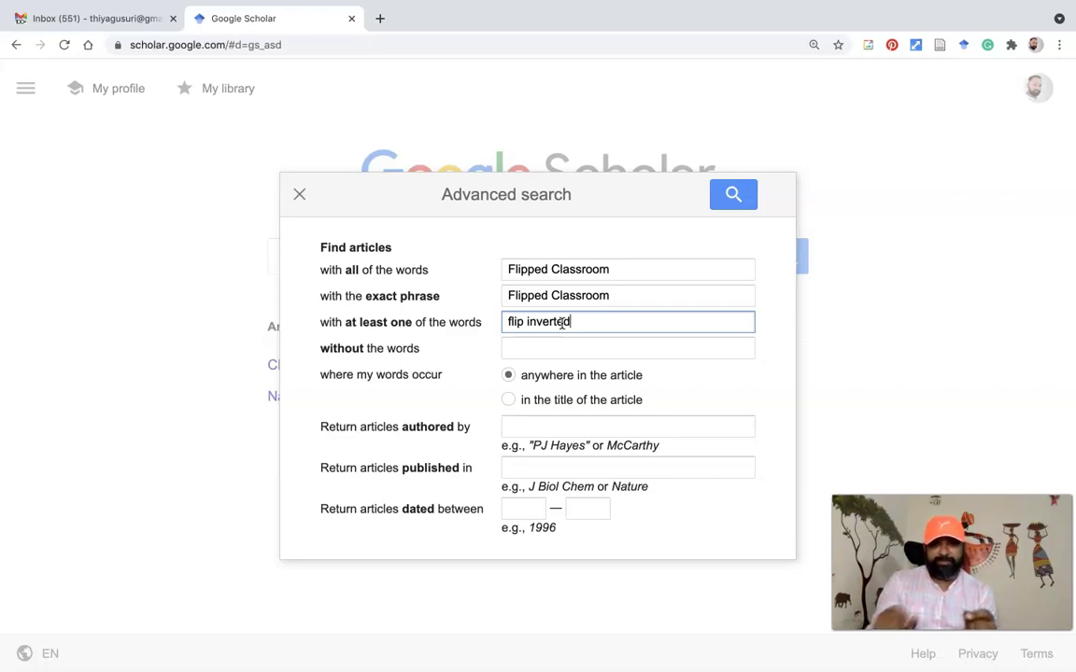
pyautogui.write('inver')
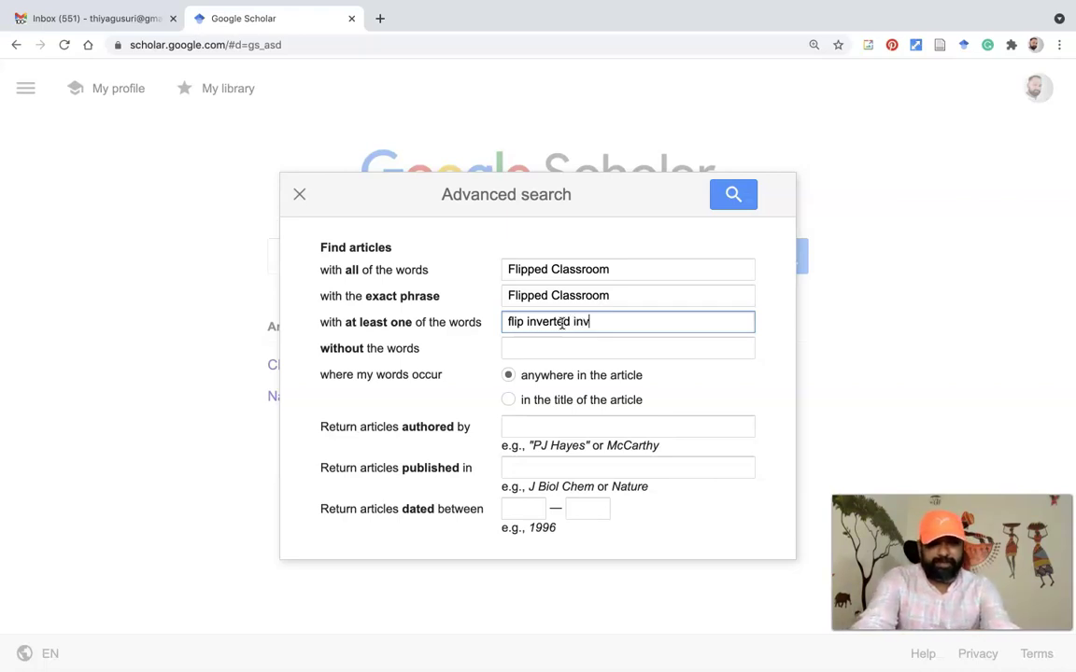
pyautogui.write('t')
pyautogui.click(530, 352)
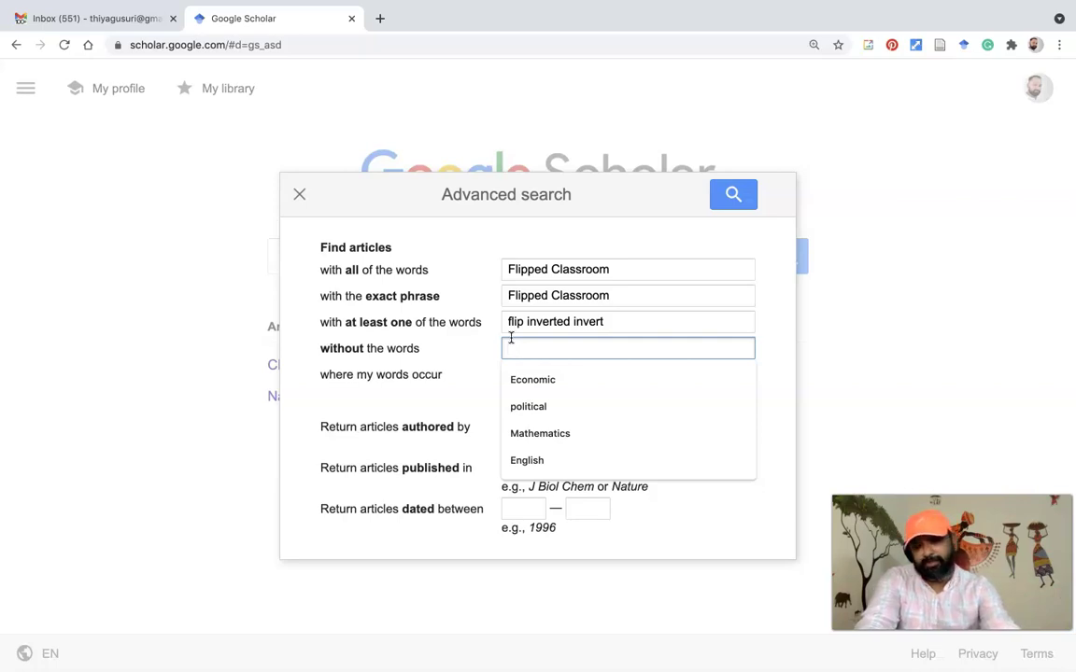
pyautogui.write('language')
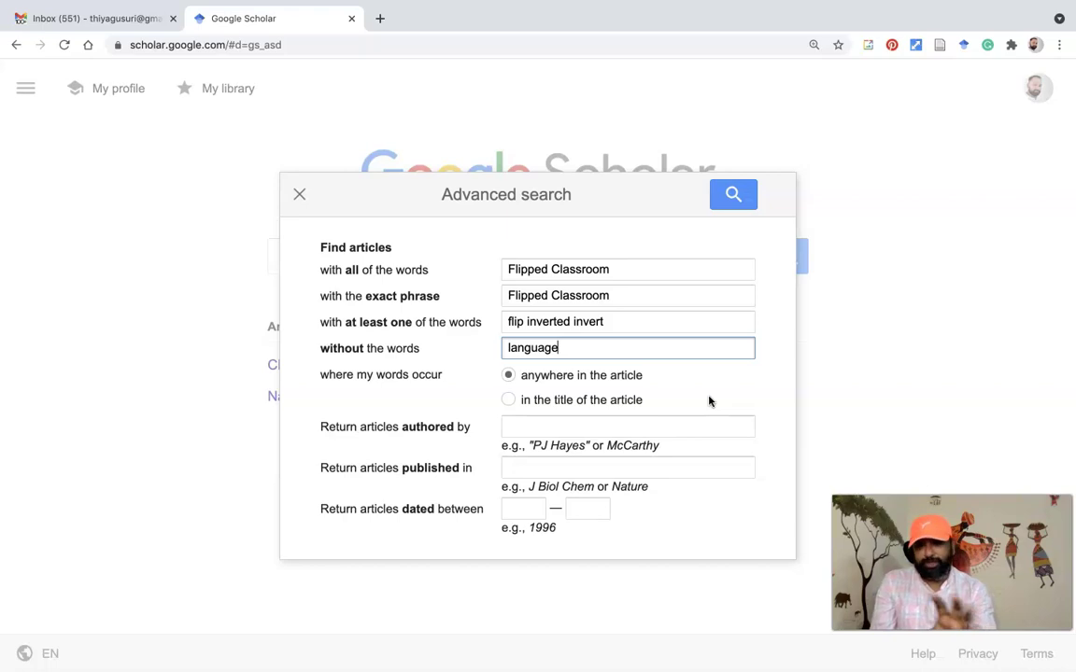
# - Choose 'in the title of the article' and leave the author and publication fields blank
pyautogui.click(509, 400)
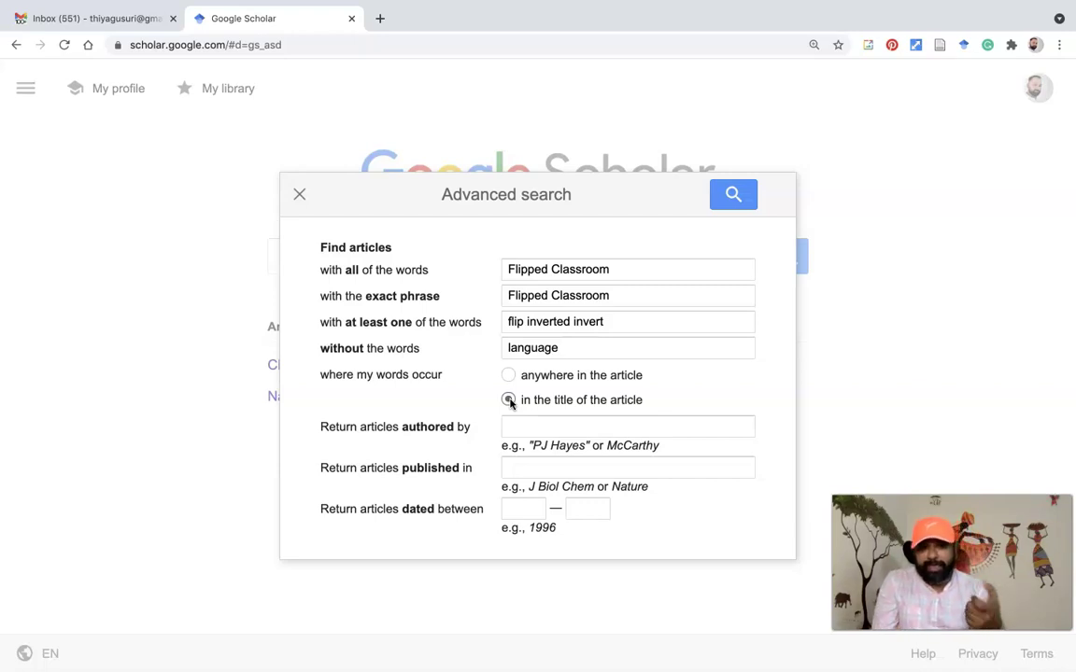
pyautogui.click(508, 400)
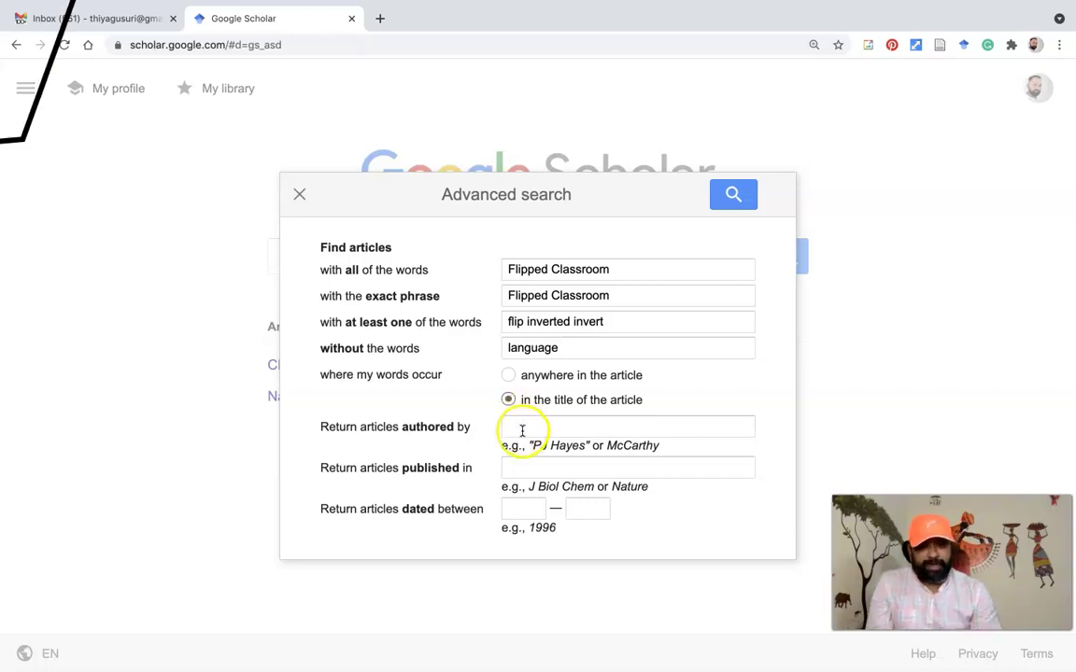
pyautogui.click(521, 430)
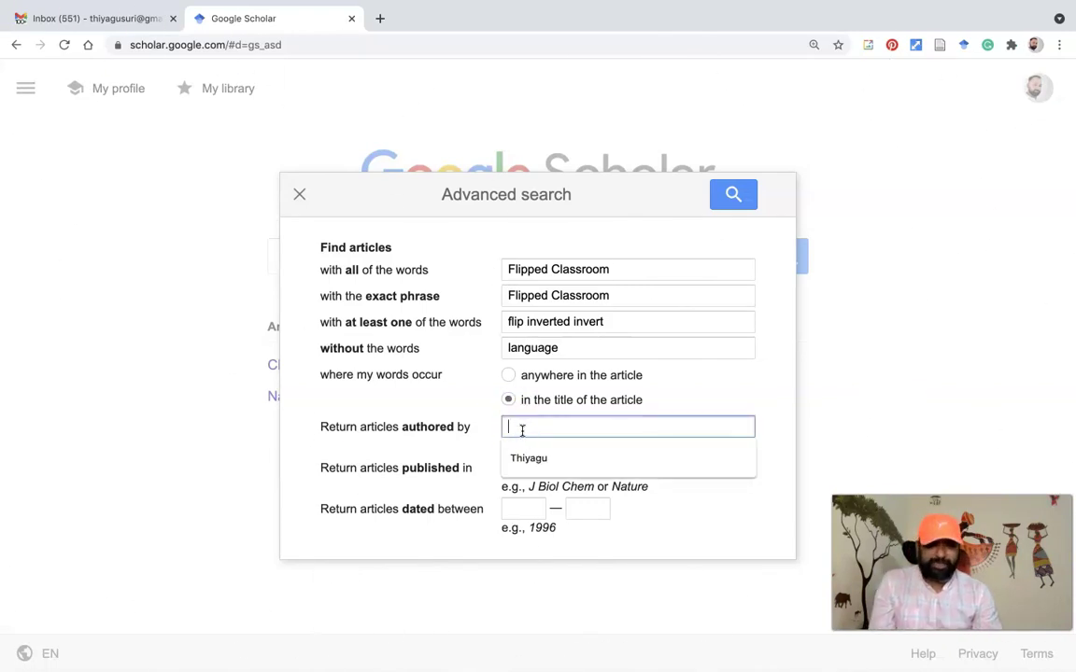
pyautogui.click(465, 443)
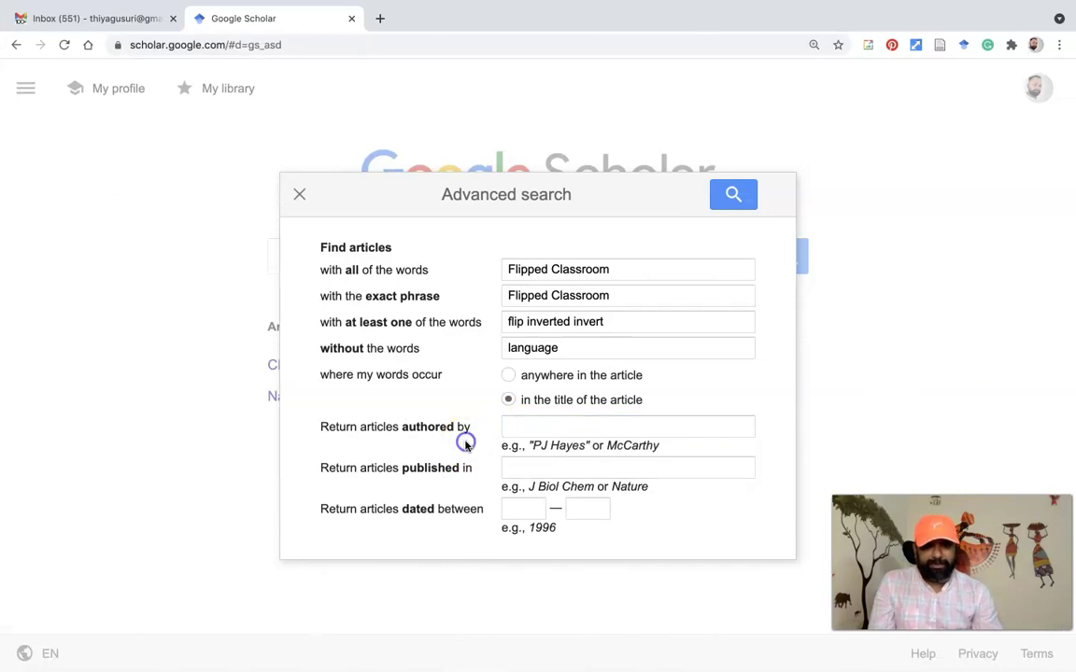
pyautogui.click(526, 474)
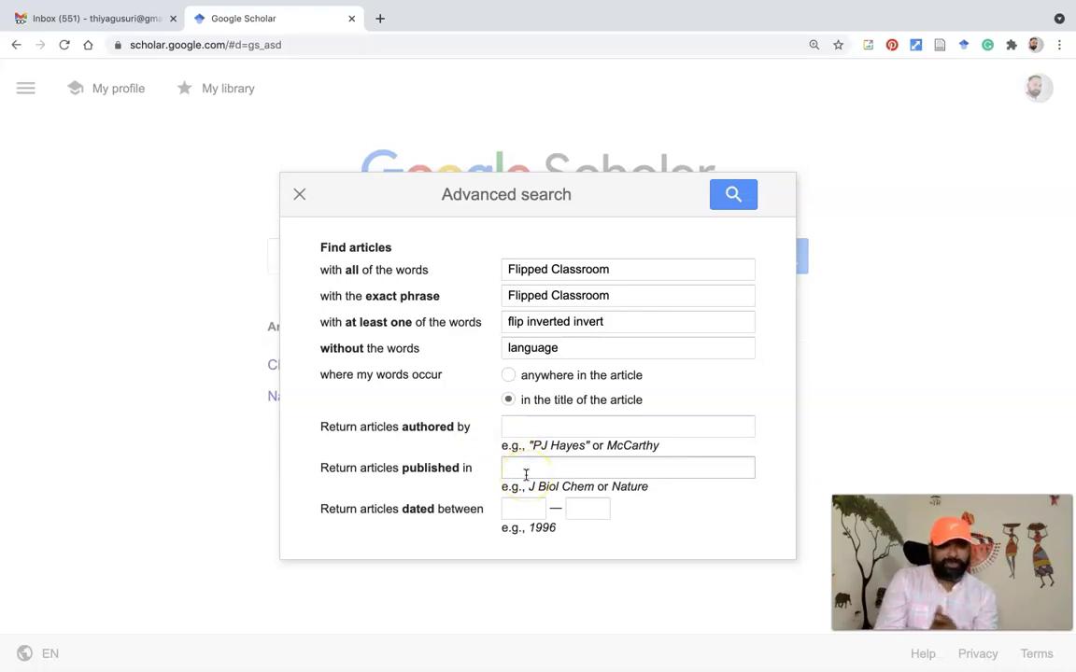
# - Set the 'Return articles dated between' range to 2010–2021
pyautogui.click(518, 517)
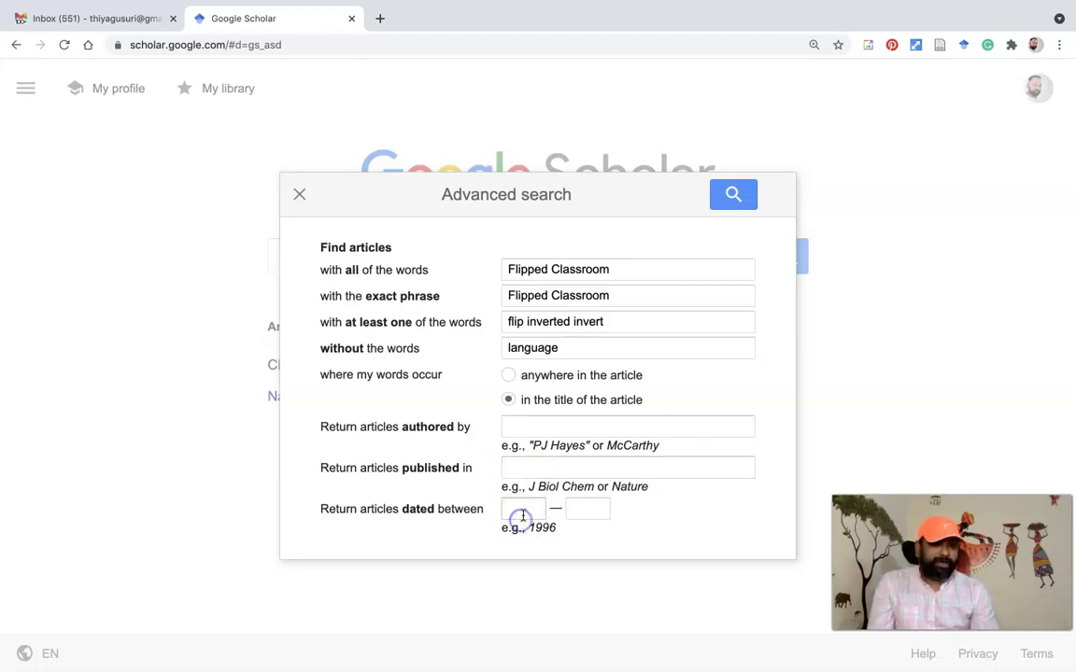
pyautogui.click(523, 514)
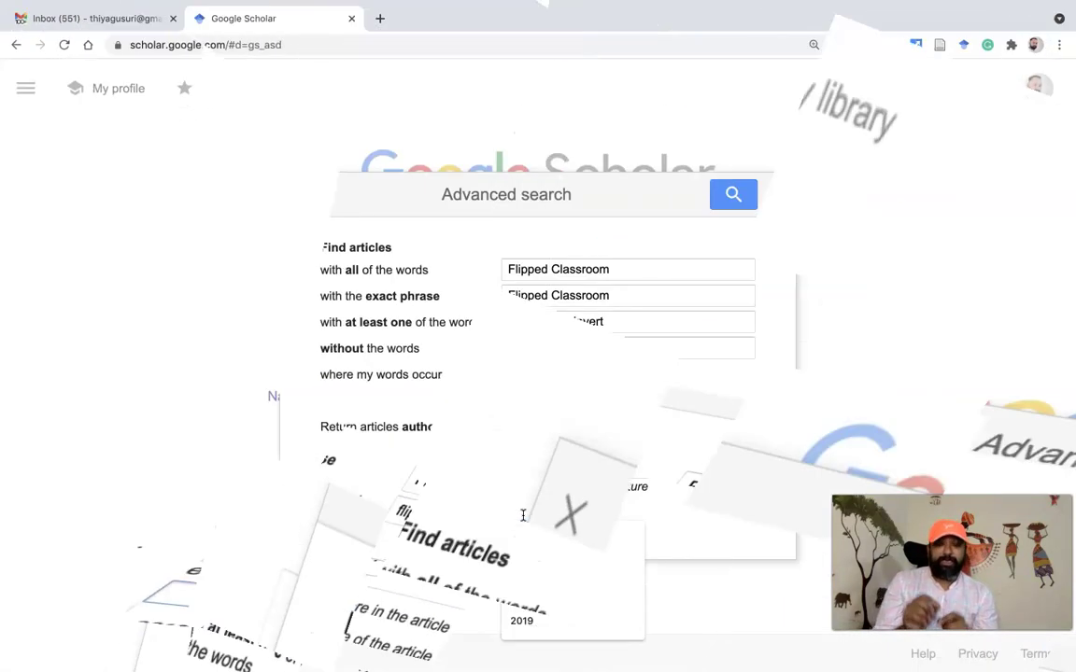
pyautogui.write('2010')
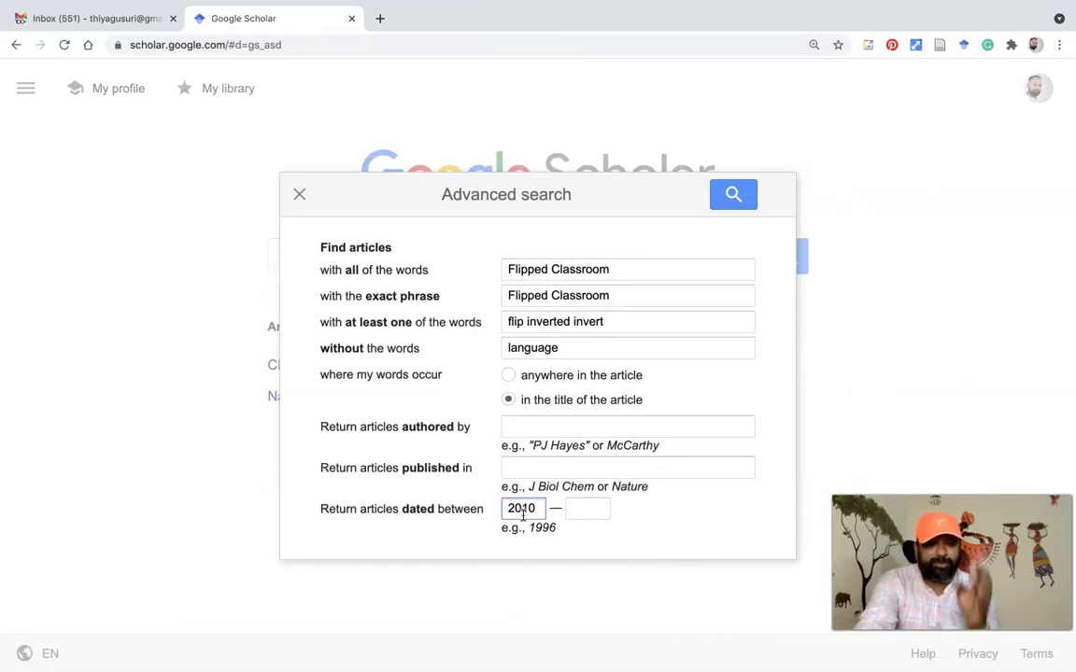
pyautogui.click(589, 511)
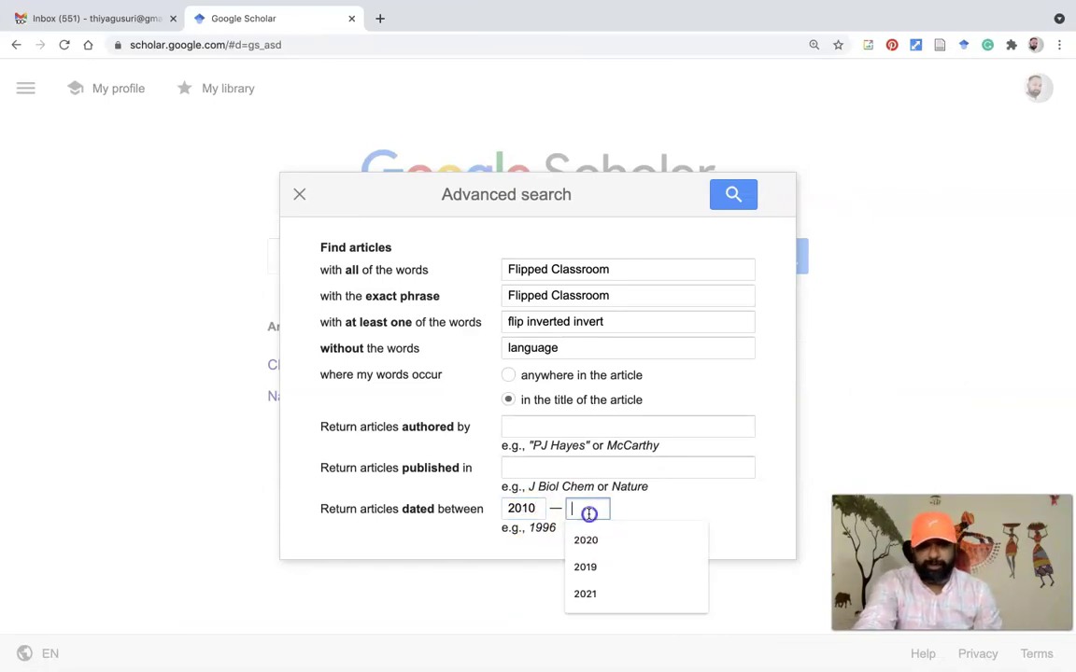
pyautogui.write('2021')
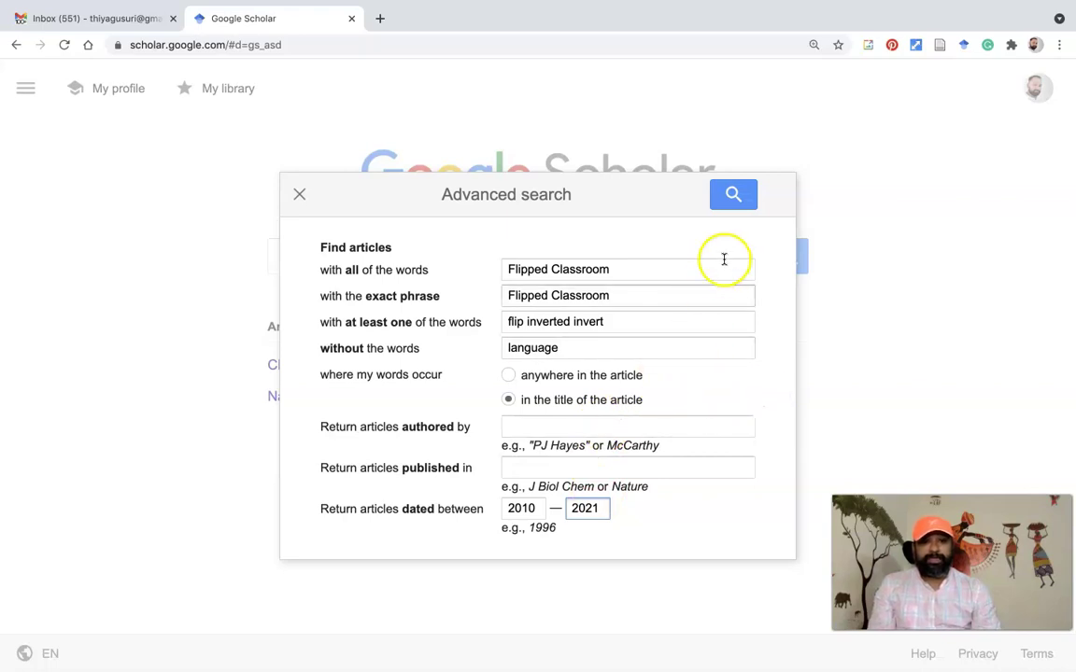
pyautogui.click(734, 199)
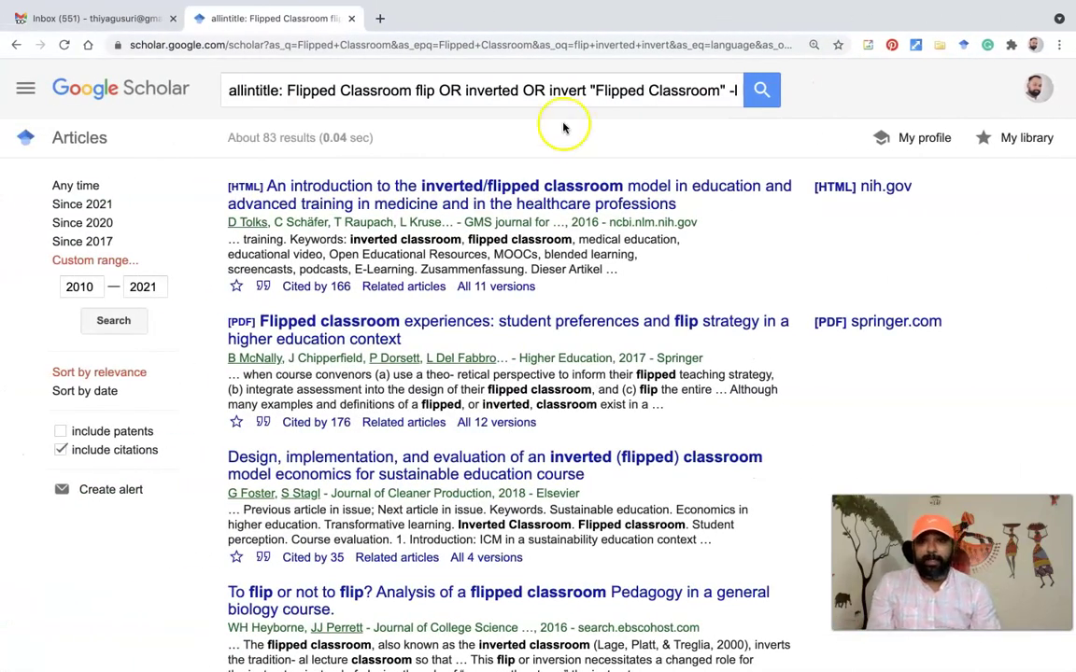
pyautogui.click(235, 90)
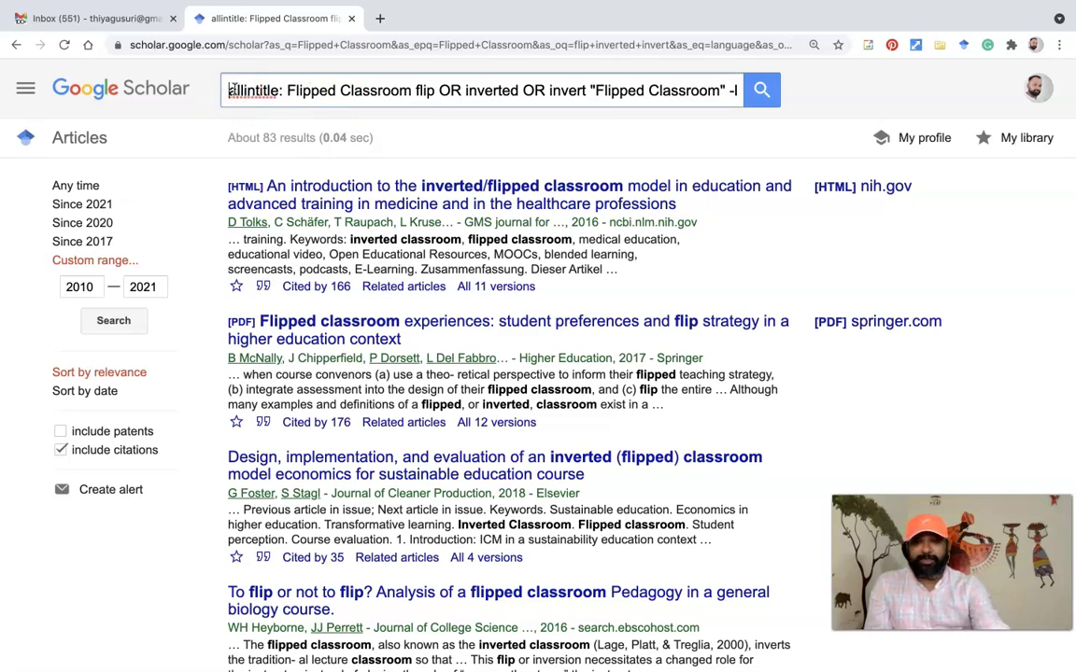
pyautogui.click(225, 88)
pyautogui.press('Right')
pyautogui.press('Right')
pyautogui.press('Right')
pyautogui.press('Right')
pyautogui.press('Right')
pyautogui.press('Right')
pyautogui.press('Right')
pyautogui.press('Right')
pyautogui.press('Right')
pyautogui.press('Right')
pyautogui.press('Right')
pyautogui.press('Right')
pyautogui.press('Right')
pyautogui.press('Right')
pyautogui.press('Right')
pyautogui.press('Right')
pyautogui.press('Right')
pyautogui.press('Right')
pyautogui.press('Right')
pyautogui.press('Right')
pyautogui.press('Right')
pyautogui.press('Right')
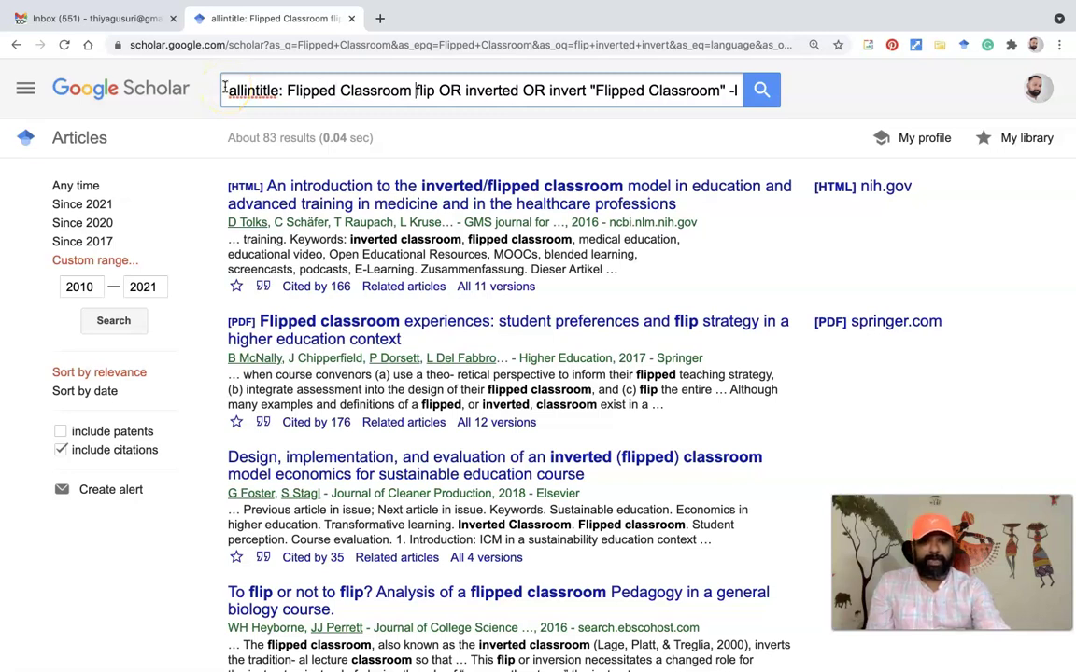
pyautogui.press('Right')
pyautogui.press('Right')
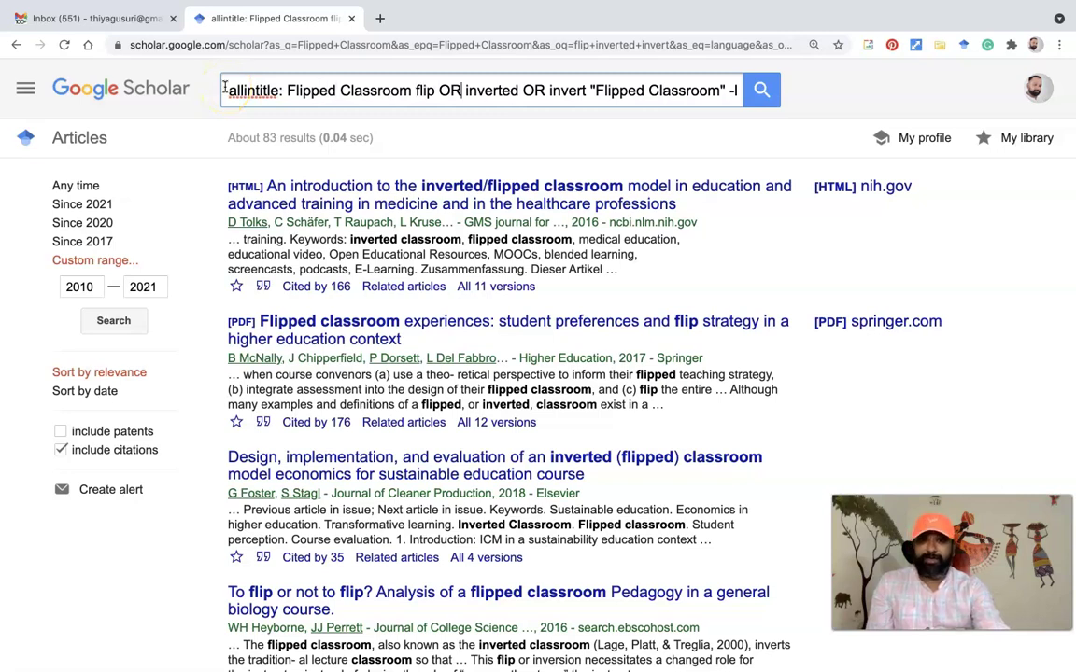
pyautogui.press('Right')
pyautogui.press('Right')
pyautogui.press('Right')
pyautogui.press('Right')
pyautogui.press('Right')
pyautogui.press('Right')
pyautogui.press('Right')
pyautogui.press('Right')
pyautogui.press('Right')
pyautogui.press('Right')
pyautogui.press('Right')
pyautogui.press('Right')
pyautogui.press('Right')
pyautogui.press('Right')
pyautogui.press('Right')
pyautogui.press('Right')
pyautogui.press('Right')
pyautogui.press('Right')
pyautogui.press('Right')
pyautogui.press('Right')
pyautogui.press('Right')
pyautogui.press('Right')
pyautogui.press('Right')
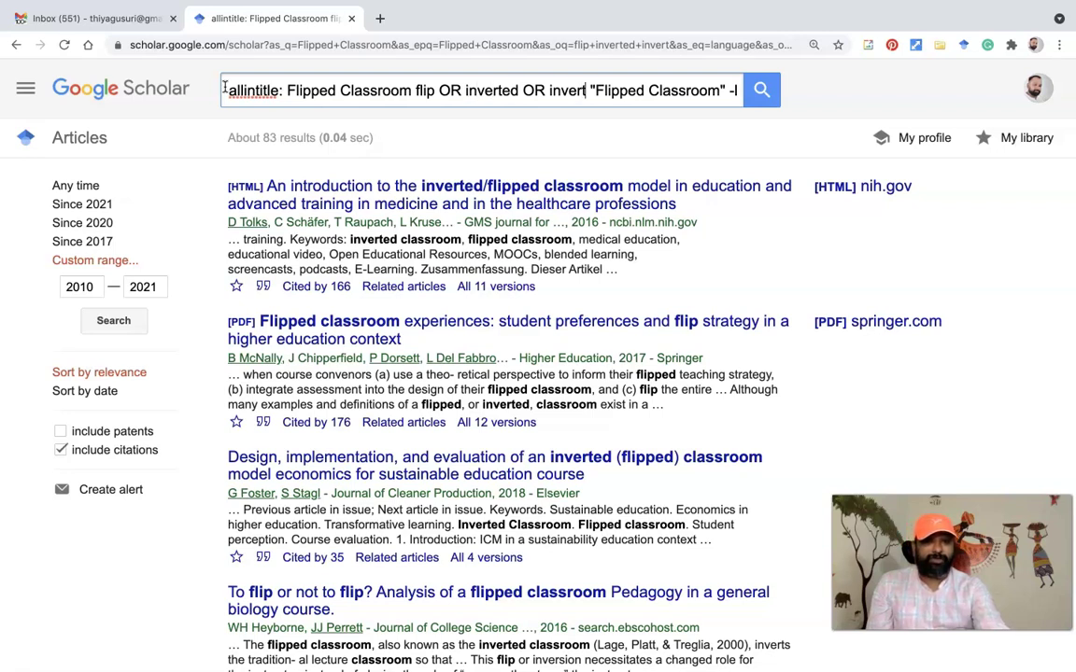
pyautogui.press('Right')
pyautogui.press('Right')
pyautogui.press('Right')
pyautogui.press('Right')
pyautogui.press('Right')
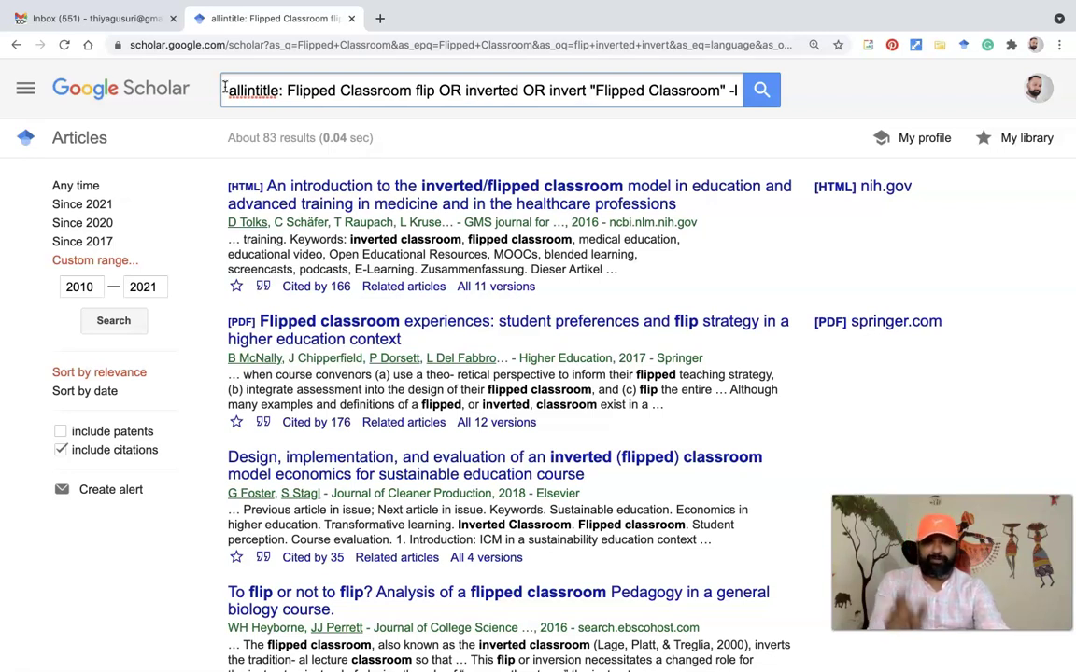
pyautogui.press('Right')
pyautogui.press('Right')
pyautogui.press('Right')
pyautogui.press('Right')
pyautogui.press('Right')
pyautogui.press('Right')
pyautogui.press('Right')
pyautogui.press('Right')
pyautogui.press('Right')
pyautogui.press('Right')
pyautogui.press('Right')
pyautogui.press('Right')
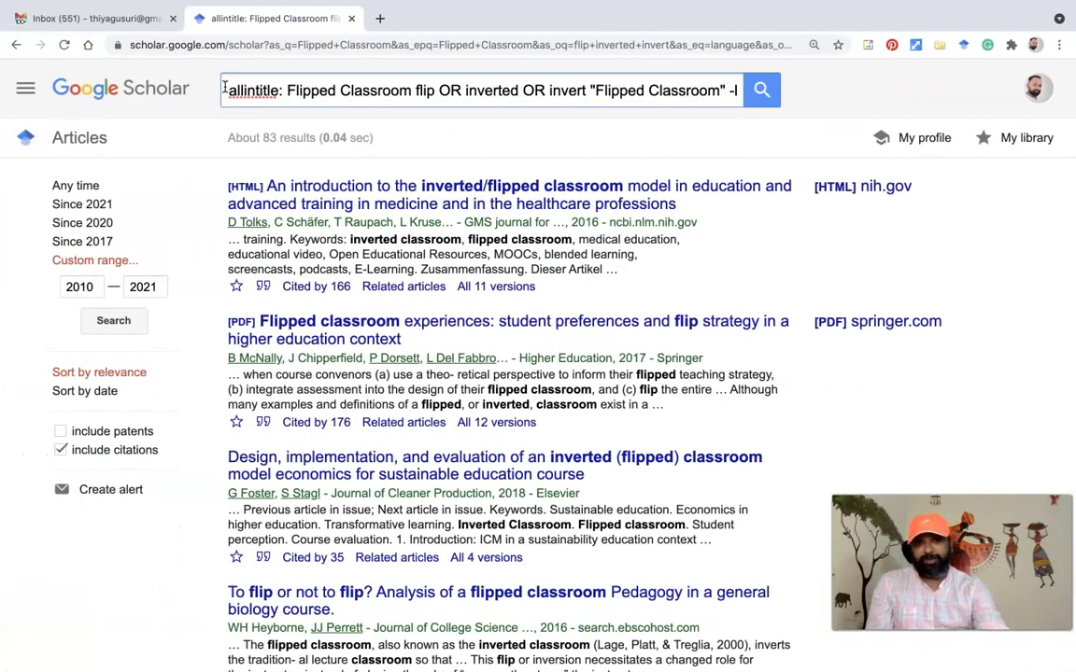
pyautogui.press('Right')
pyautogui.press('Right')
pyautogui.press('End')
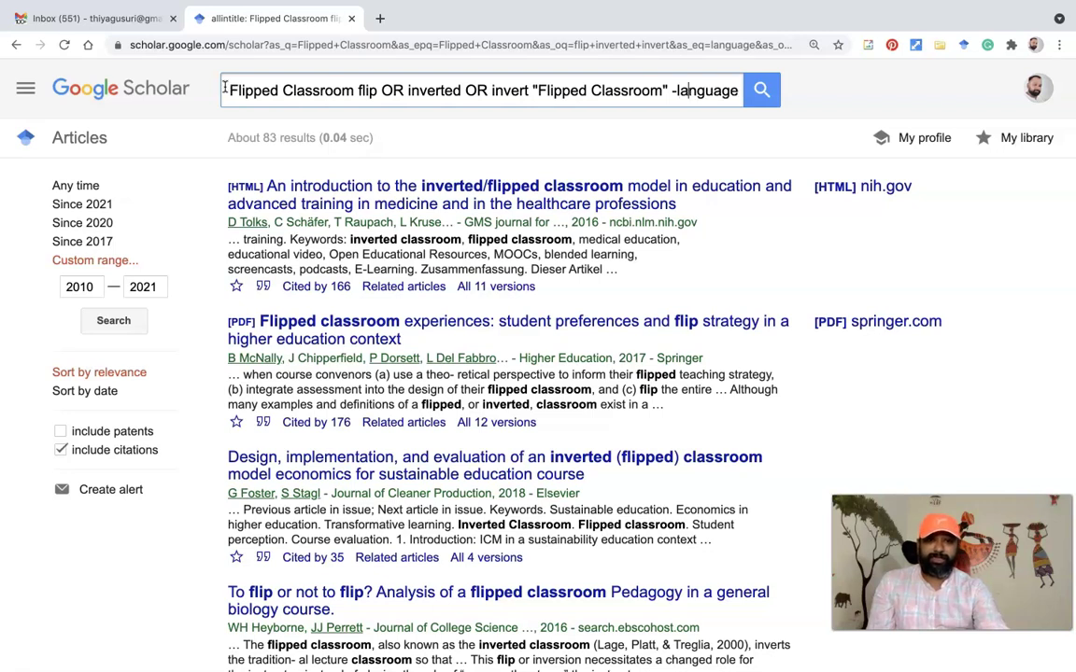
pyautogui.press('Left')
pyautogui.press('Left')
pyautogui.press('Left')
pyautogui.press('Left')
pyautogui.press('Left')
pyautogui.press('Left')
pyautogui.press('Left')
pyautogui.press('Left')
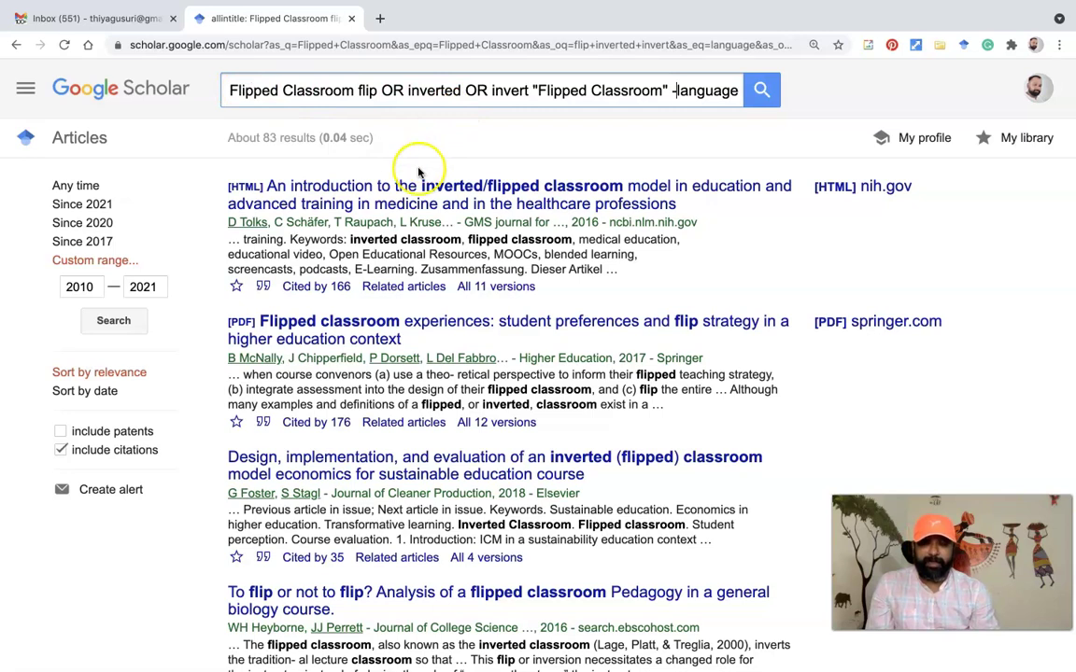
pyautogui.scroll(-2, 421, 172)
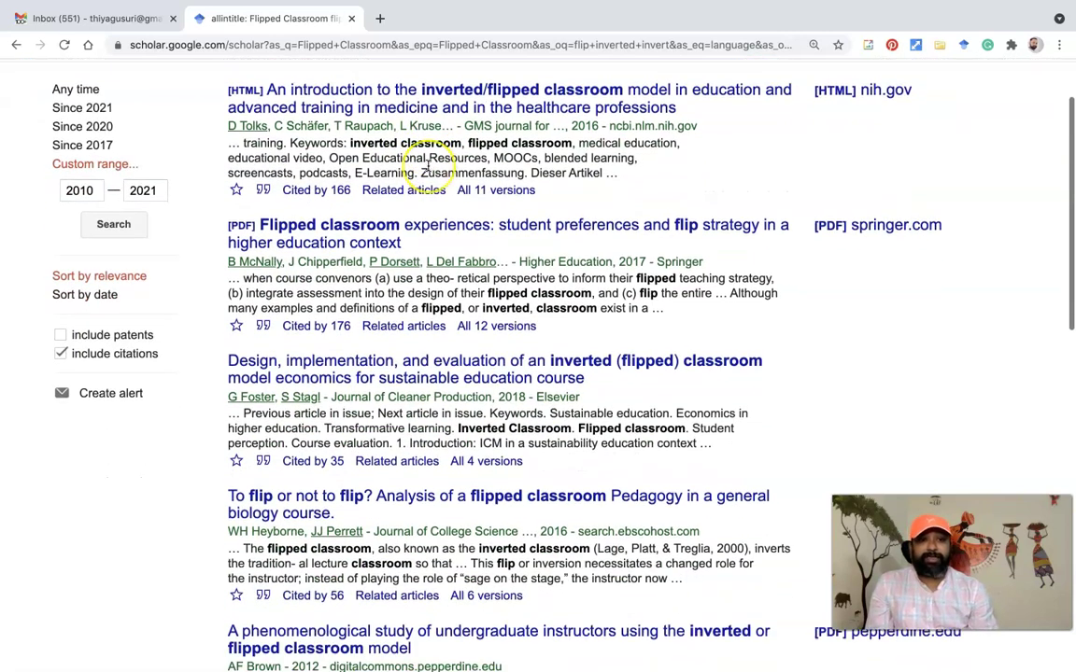
pyautogui.scroll(-1, 425, 166)
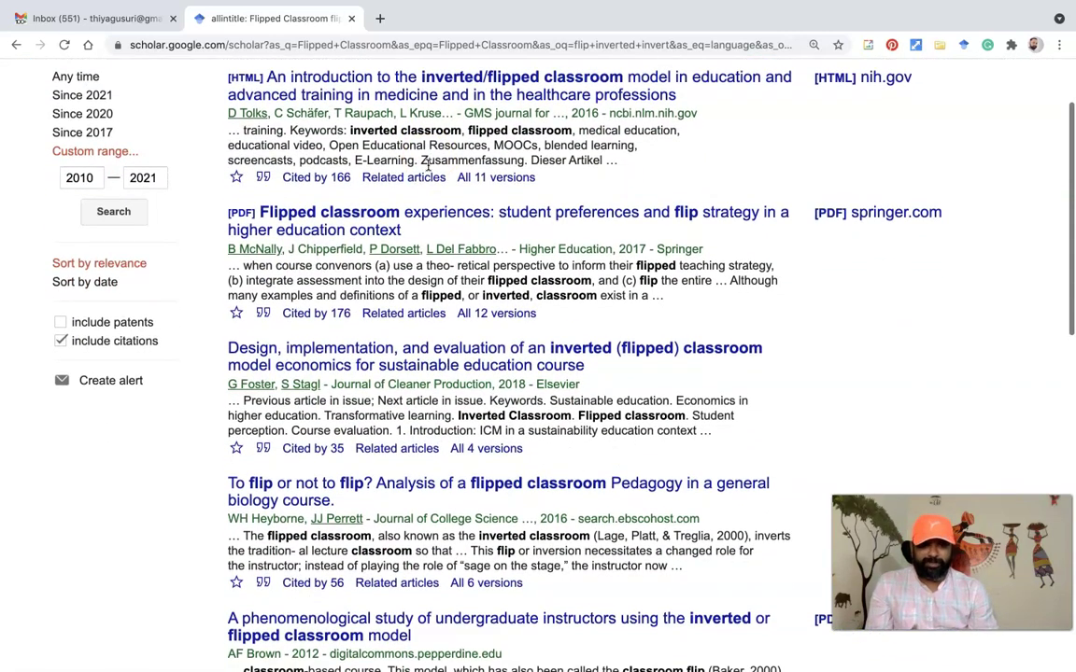
pyautogui.scroll(-1, 427, 165)
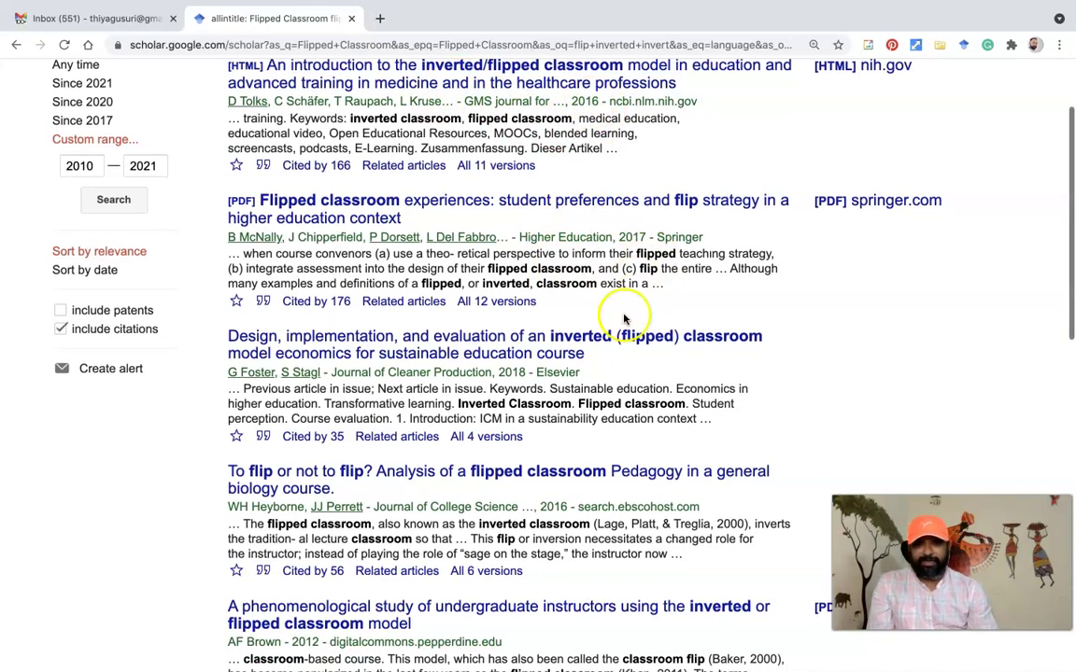
pyautogui.scroll(-1, 597, 322)
pyautogui.scroll(-1, 539, 347)
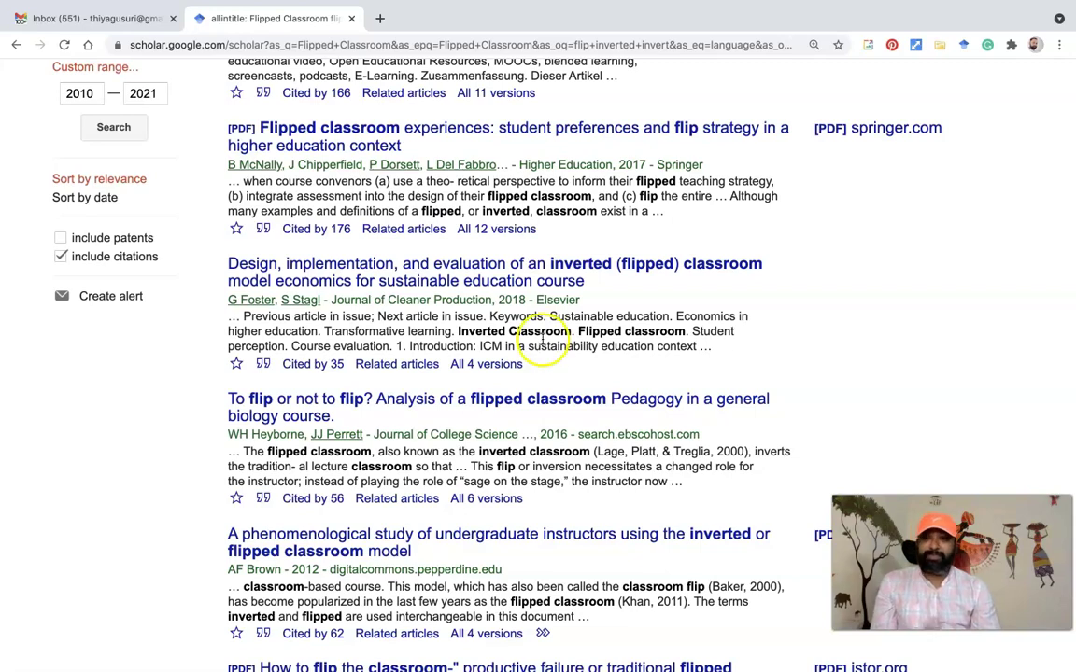
pyautogui.scroll(1, 540, 343)
pyautogui.scroll(4, 541, 340)
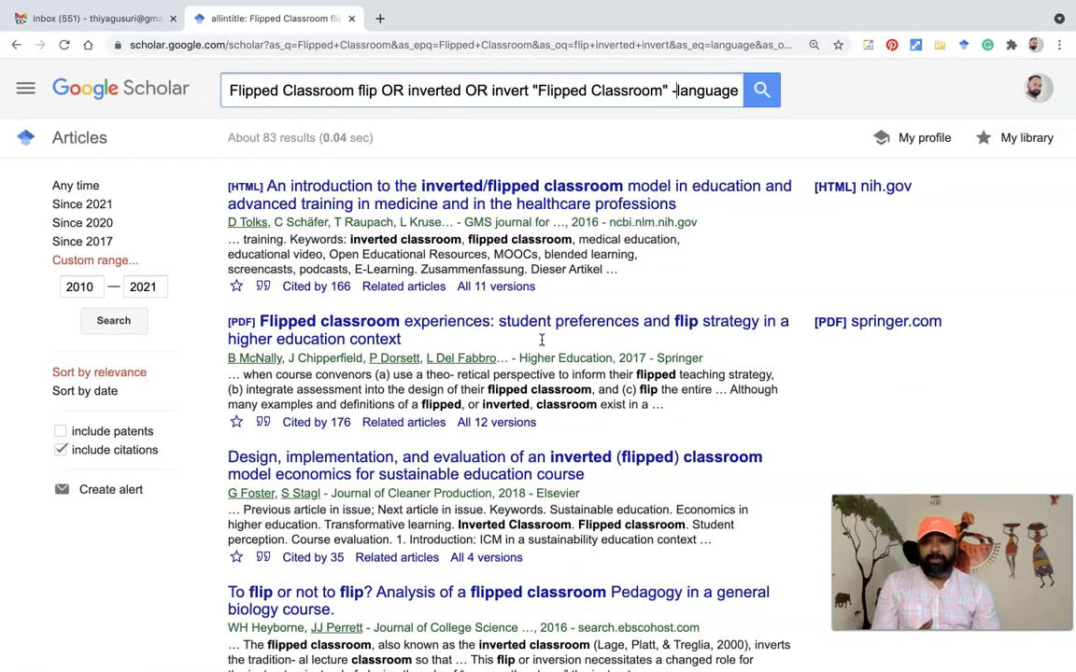
pyautogui.scroll(-1, 439, 351)
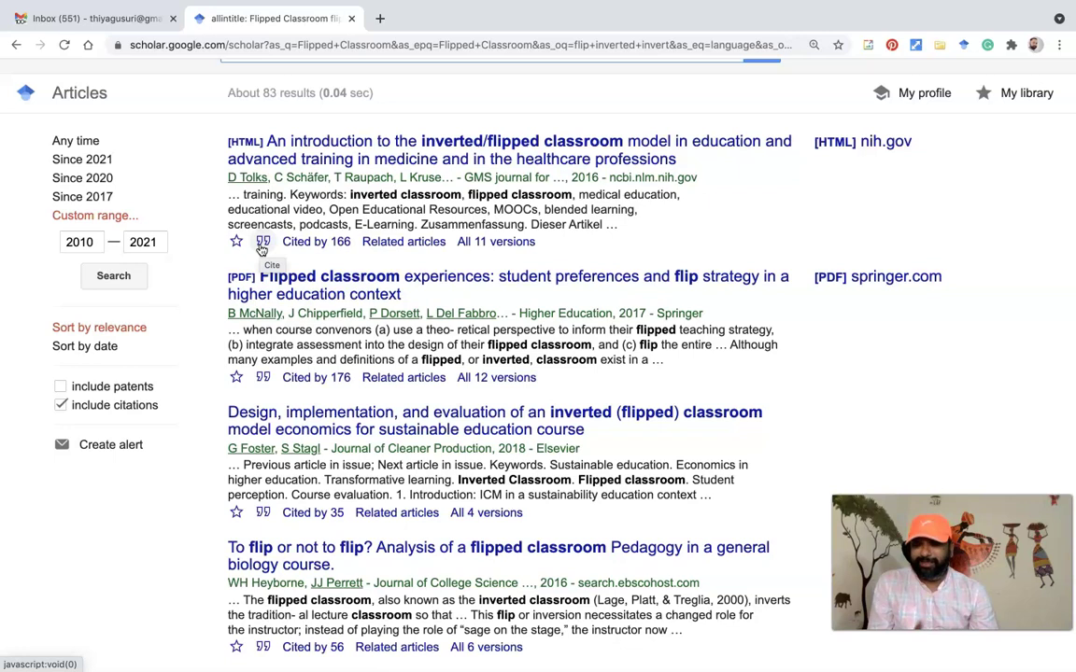
pyautogui.click(262, 245)
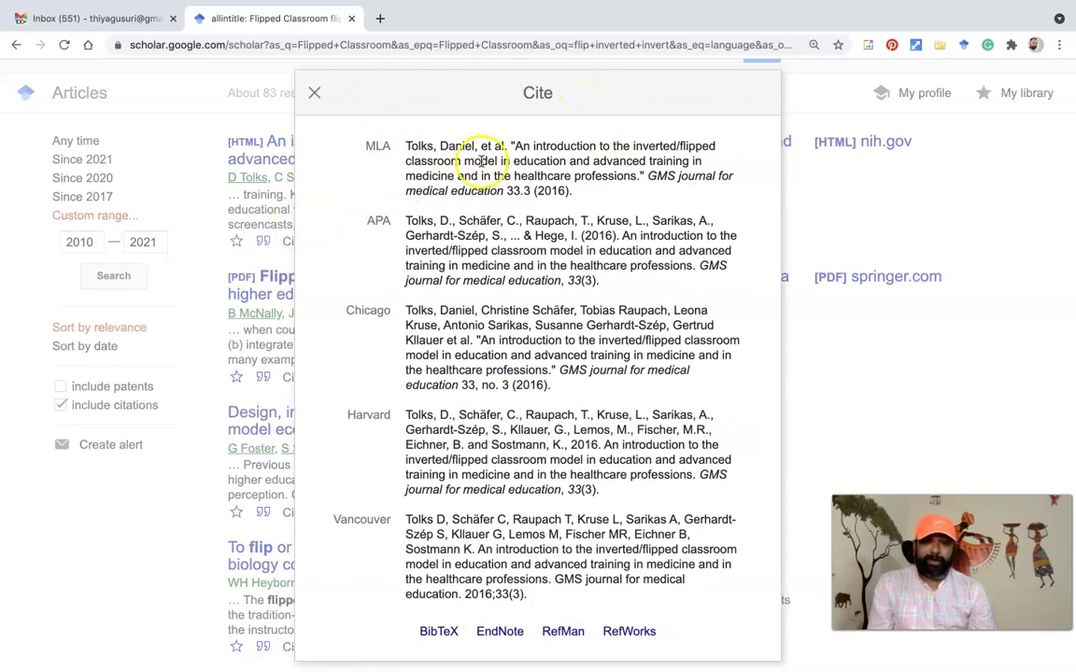
pyautogui.tripleClick(407, 145)
pyautogui.moveTo(408, 147); pyautogui.dragTo(437, 161)
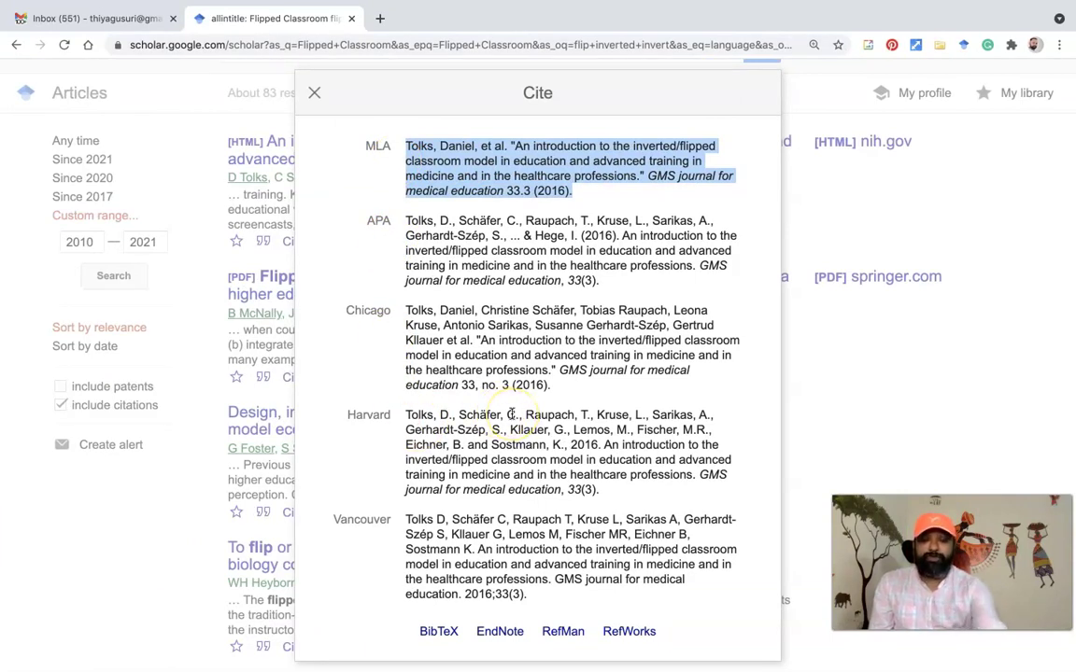
pyautogui.click(286, 286)
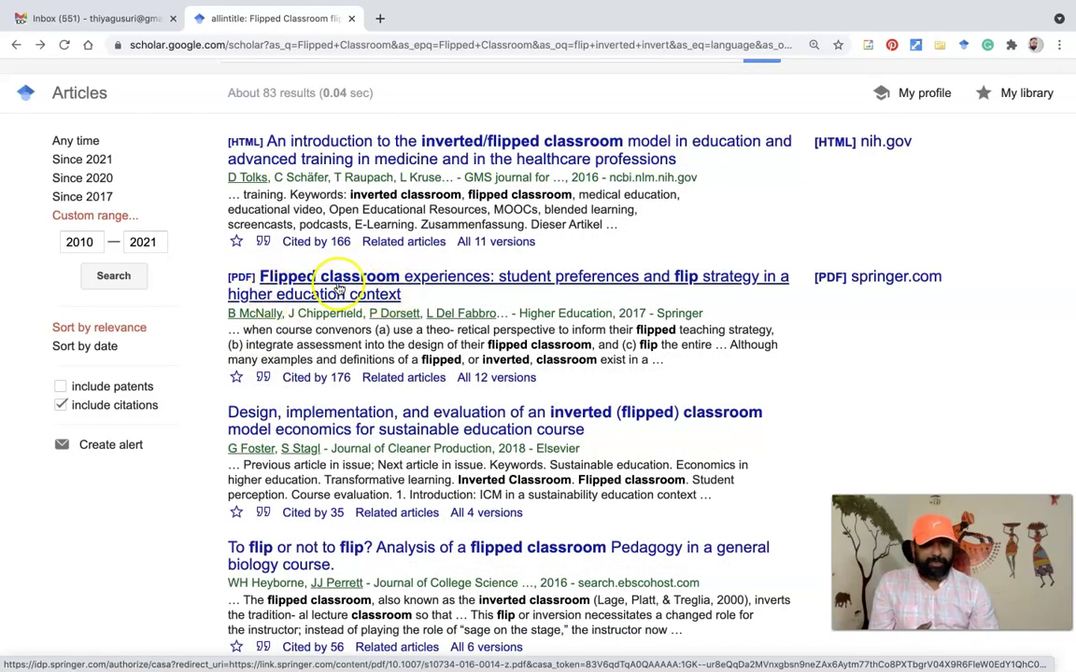
pyautogui.click(262, 378)
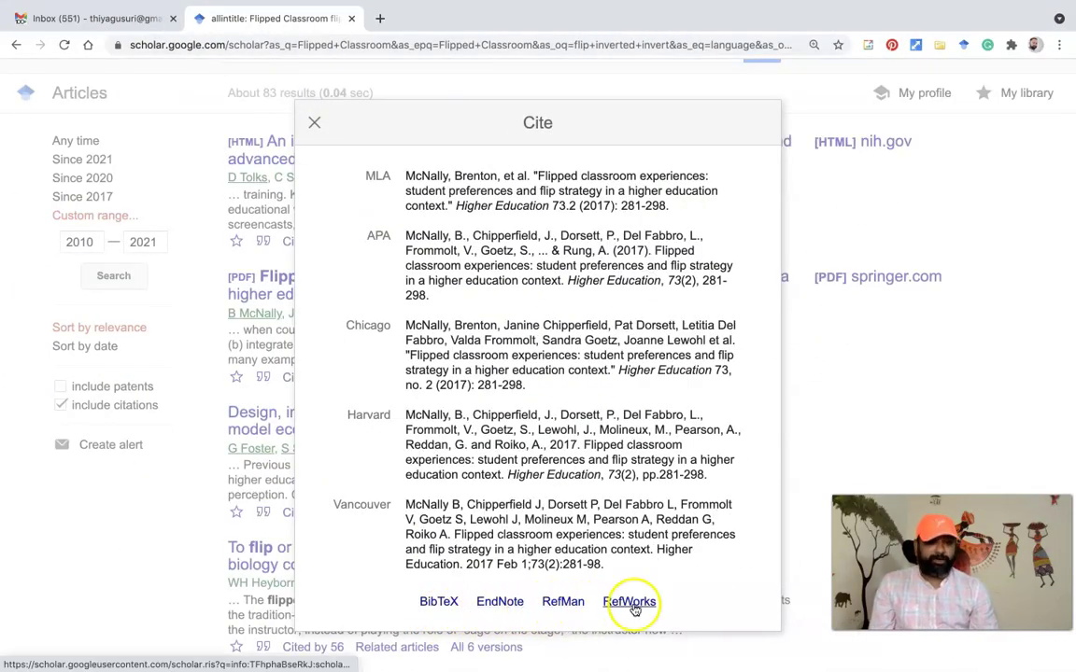
pyautogui.click(314, 123)
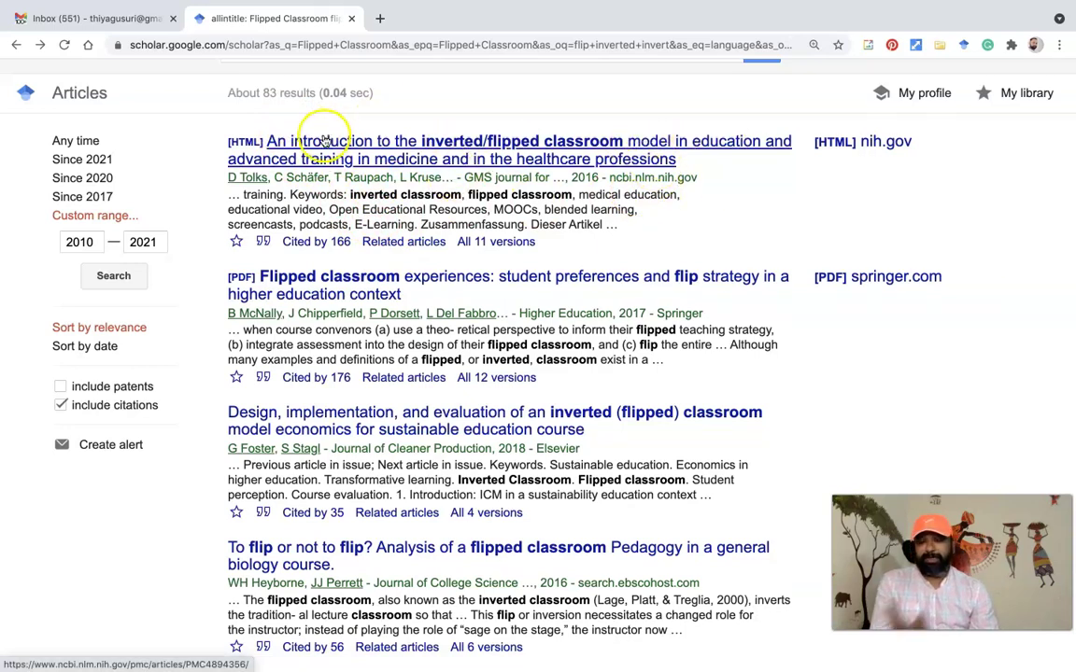
pyautogui.click(411, 245)
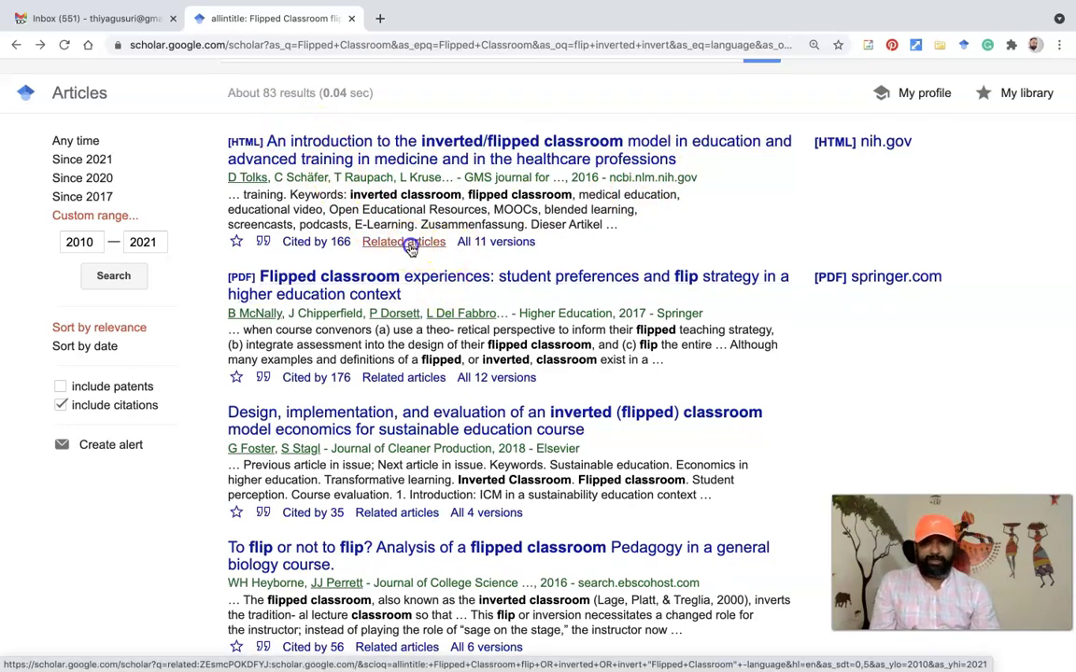
pyautogui.scroll(-6, 457, 373)
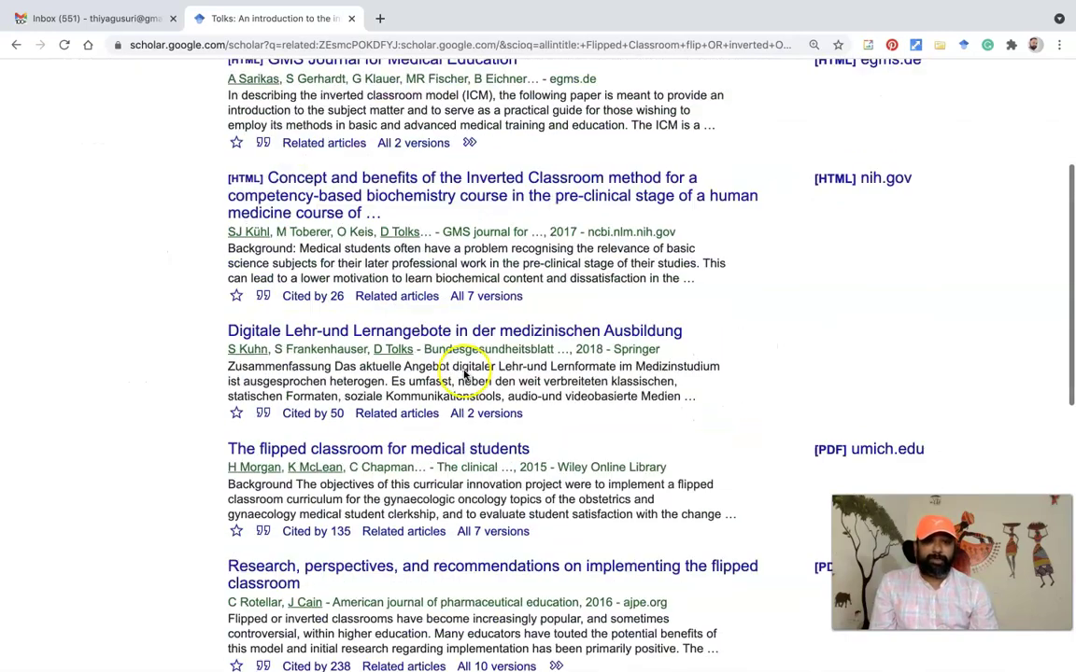
pyautogui.scroll(-3, 465, 374)
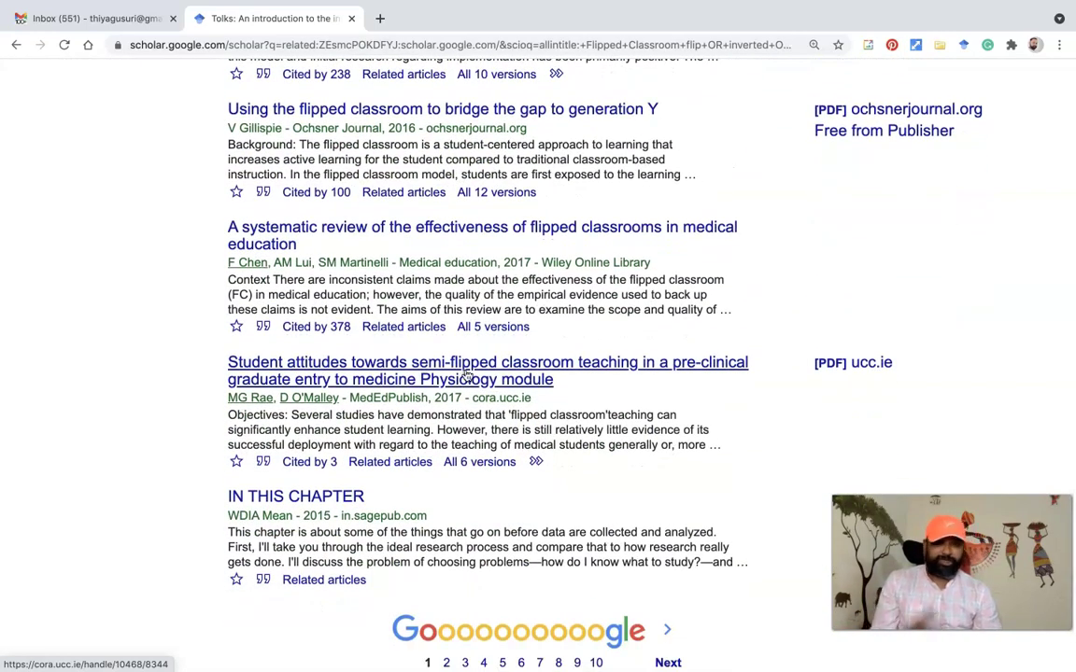
pyautogui.scroll(3, 467, 374)
pyautogui.click(14, 46)
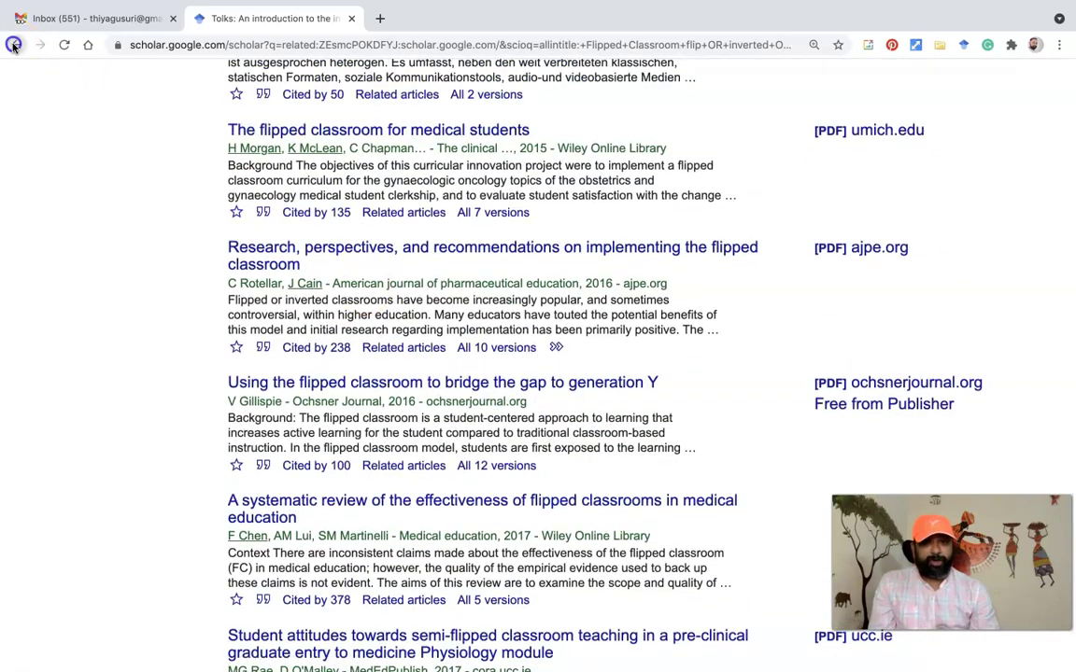
pyautogui.click(318, 244)
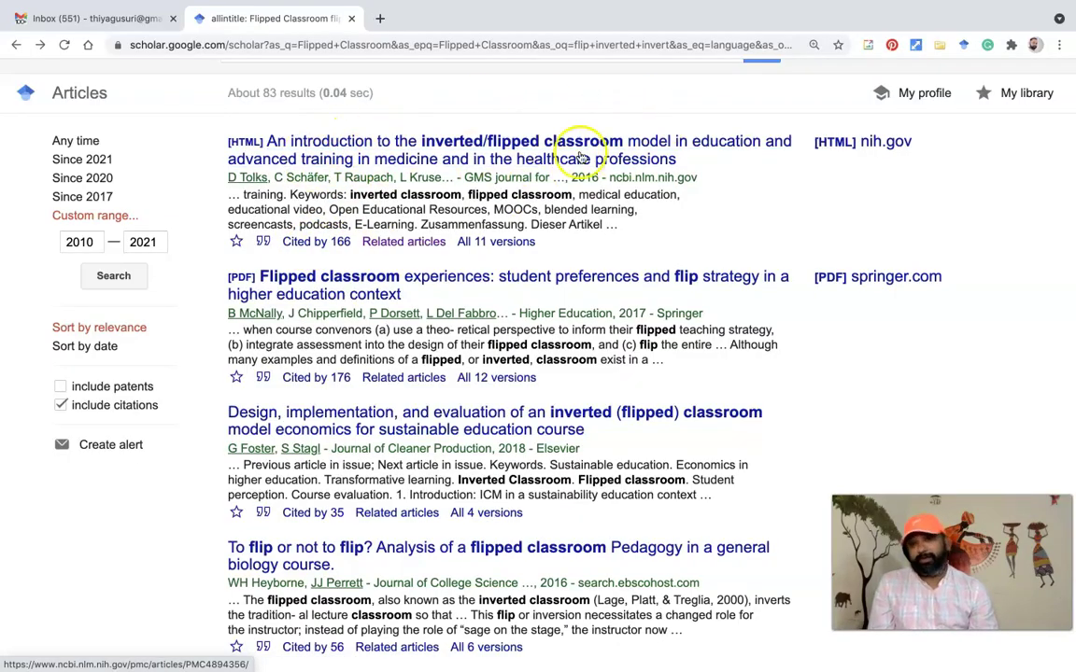
pyautogui.click(304, 241)
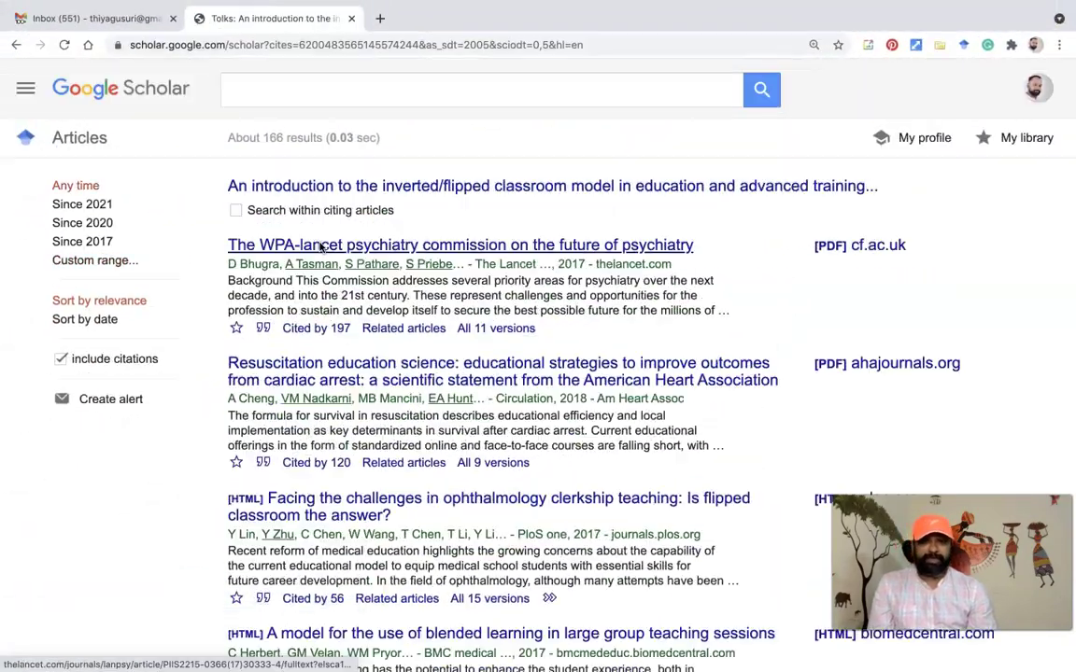
pyautogui.scroll(-6, 396, 265)
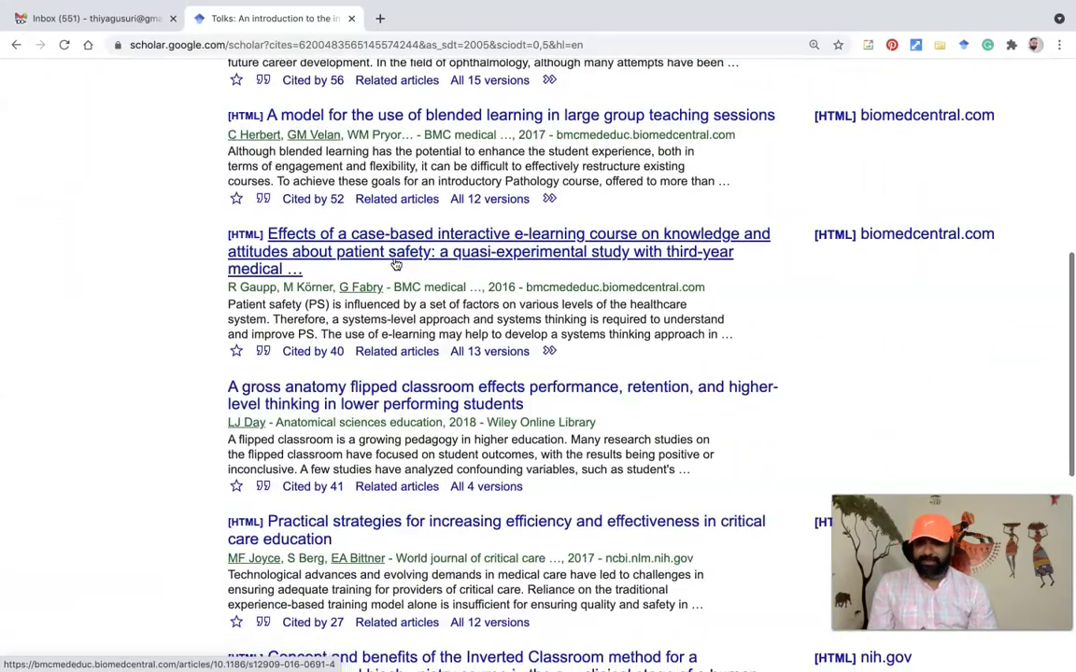
pyautogui.scroll(-2, 396, 264)
pyautogui.scroll(8, 396, 264)
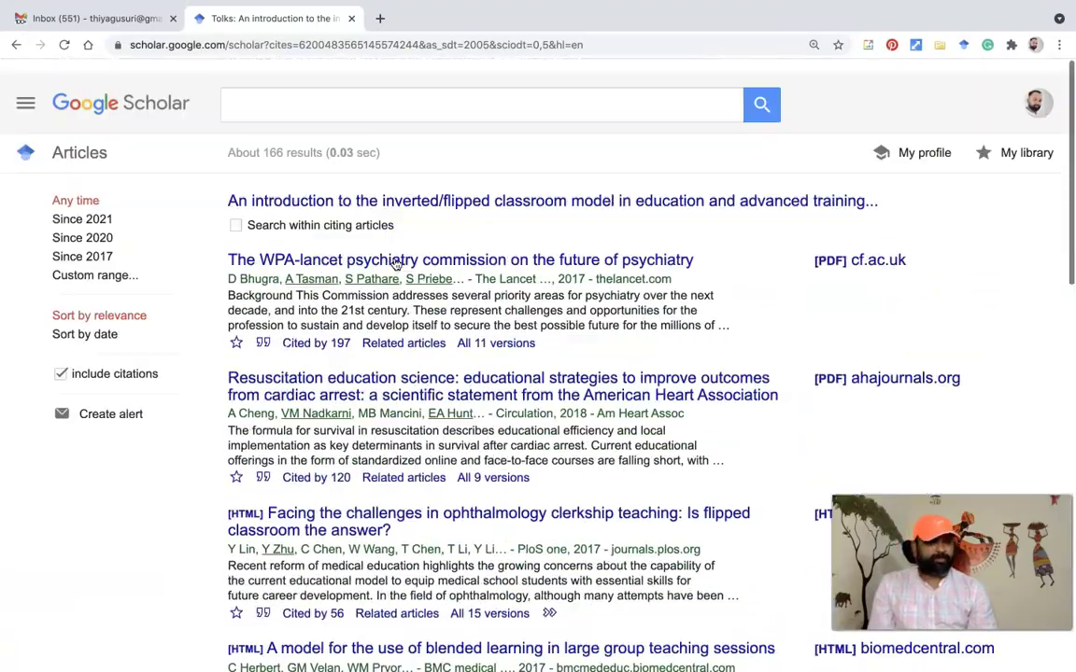
pyautogui.scroll(-1, 280, 224)
pyautogui.click(16, 44)
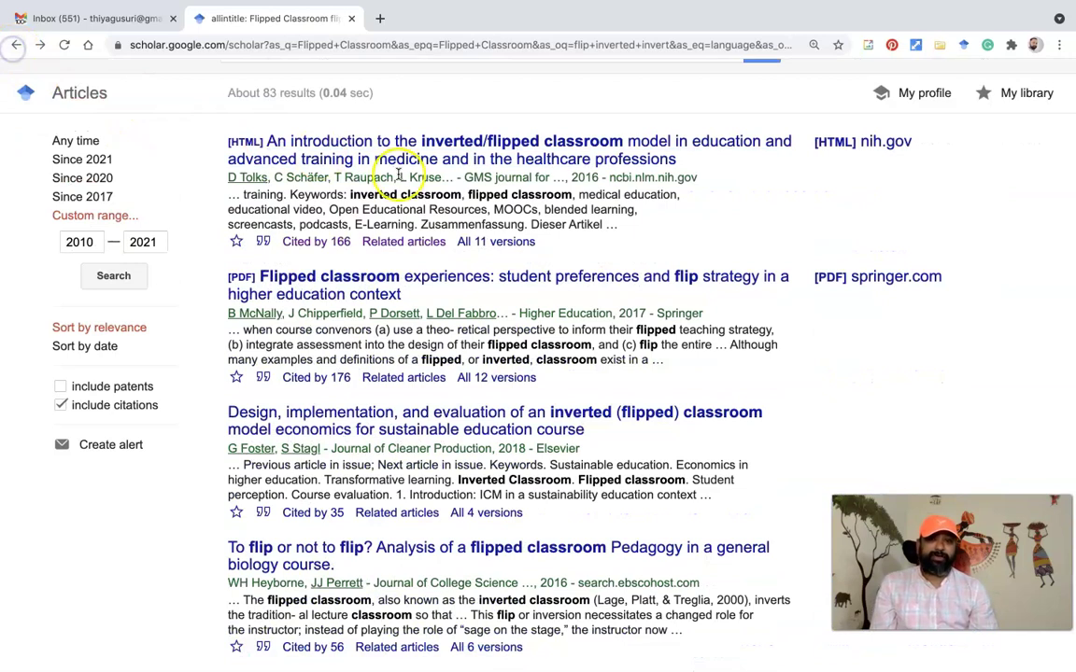